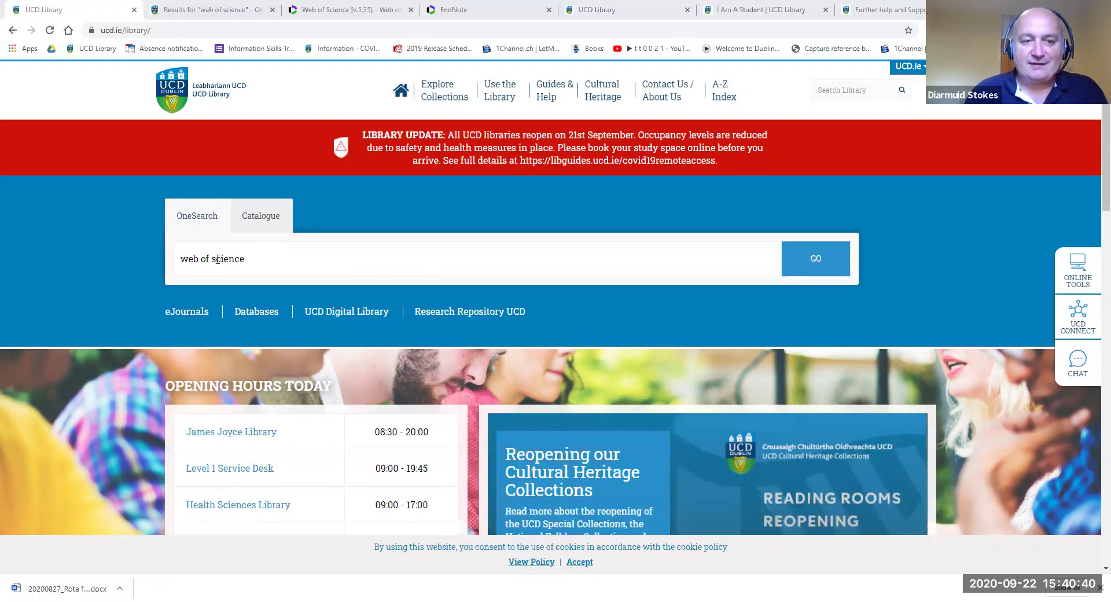
Step: Run the library search for "web of science" and open EndNote through the recommended Web of Science database
left_click(816, 263)
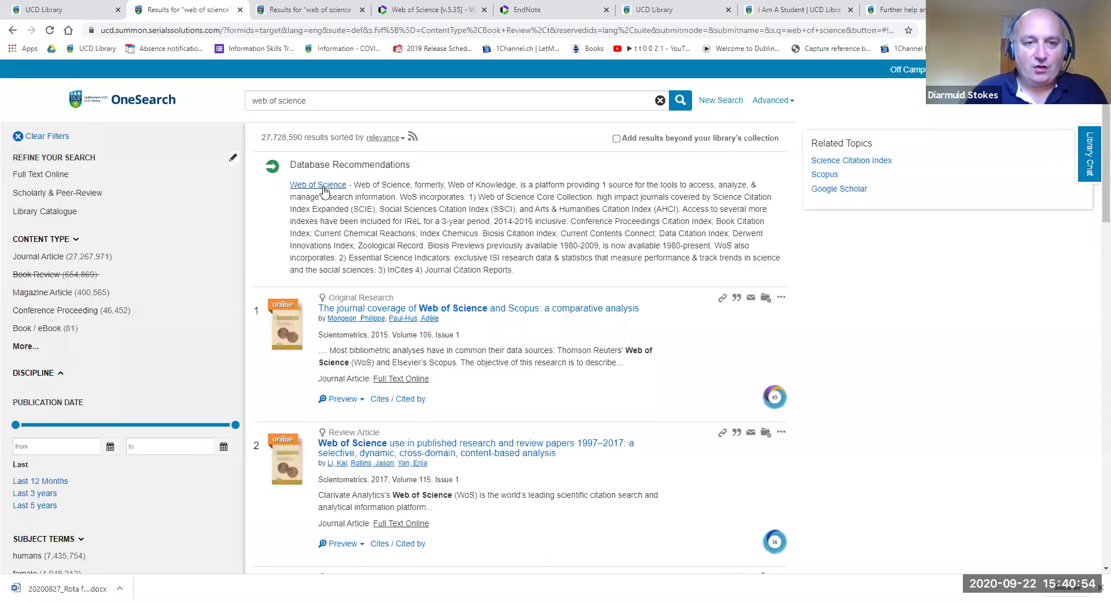
left_click(323, 186)
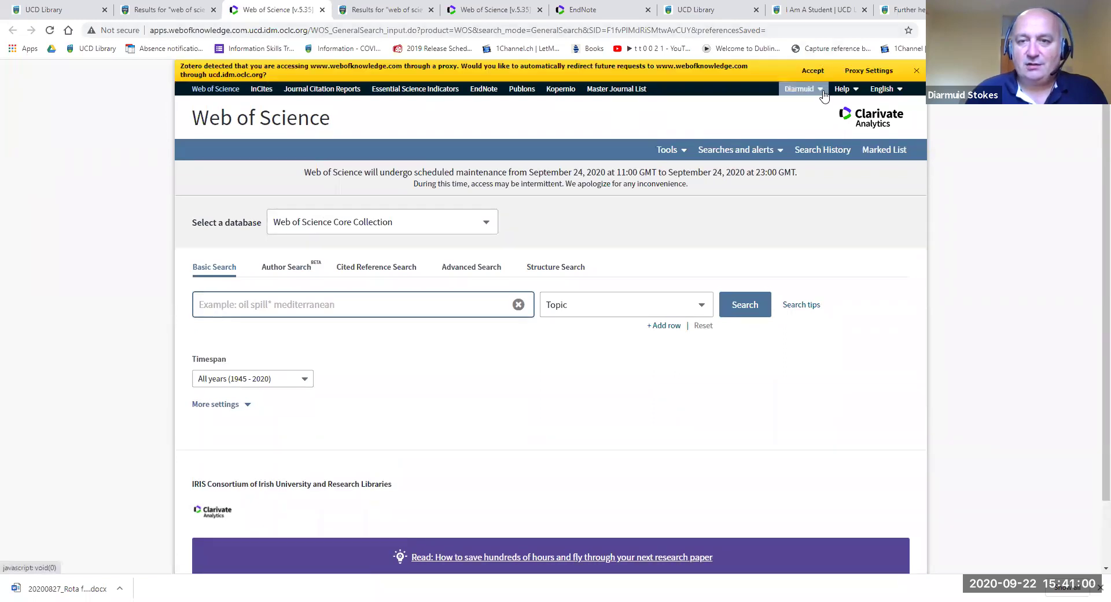
left_click(821, 93)
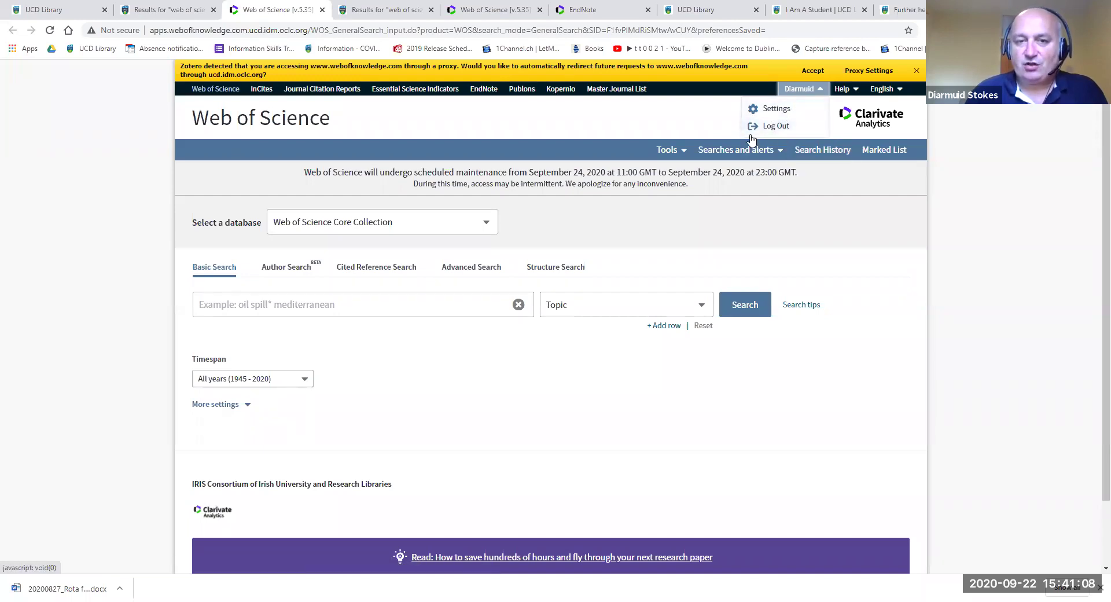
left_click(485, 94)
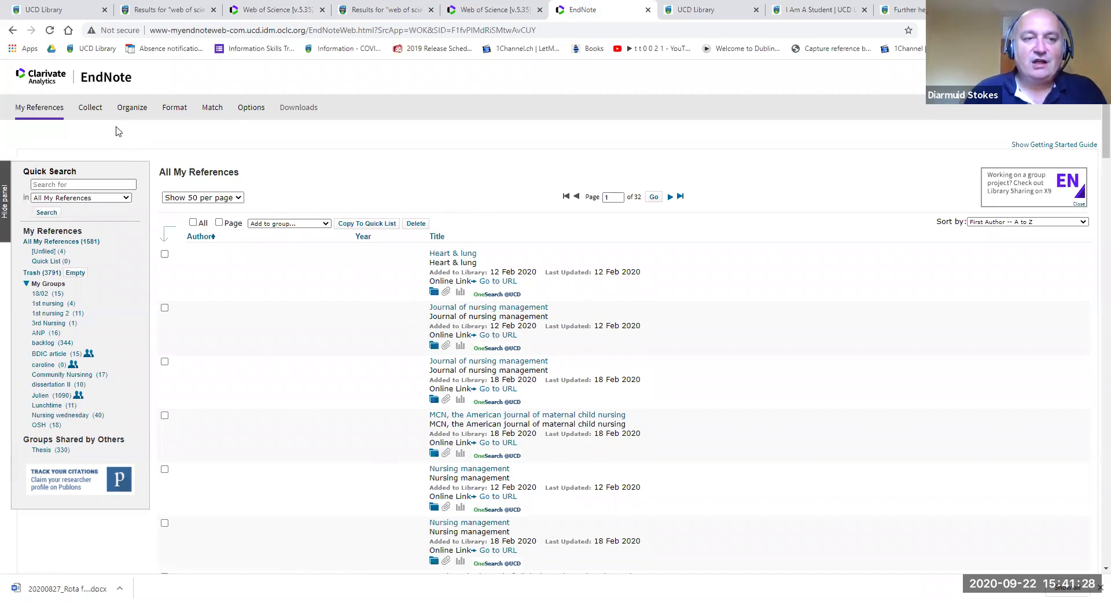
Step: Open a blank form for manually adding a new reference to the EndNote library
mouse_move(94, 110)
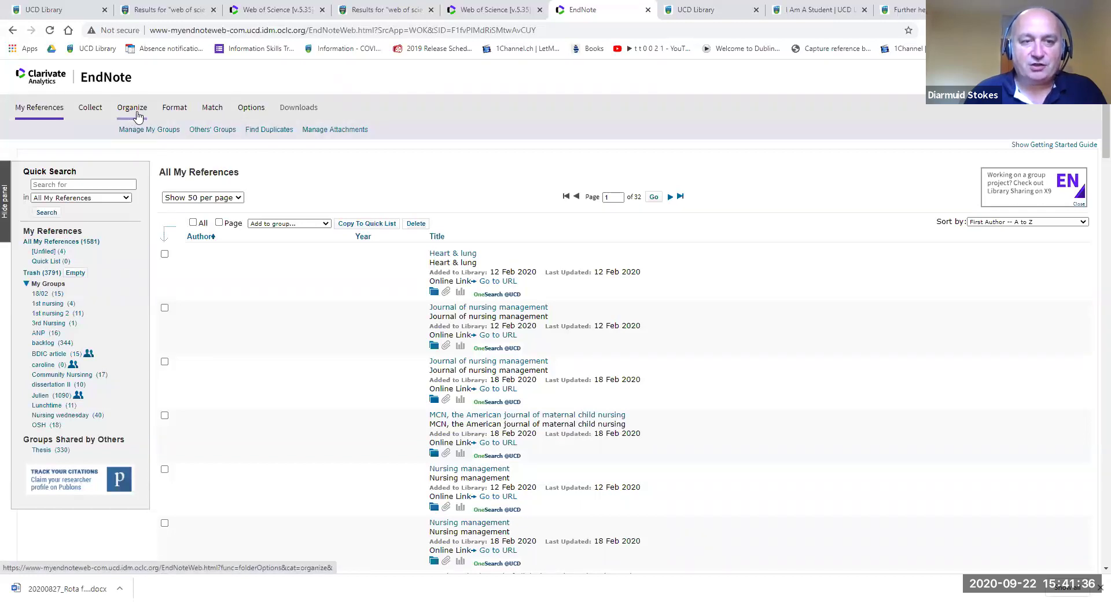
mouse_move(176, 118)
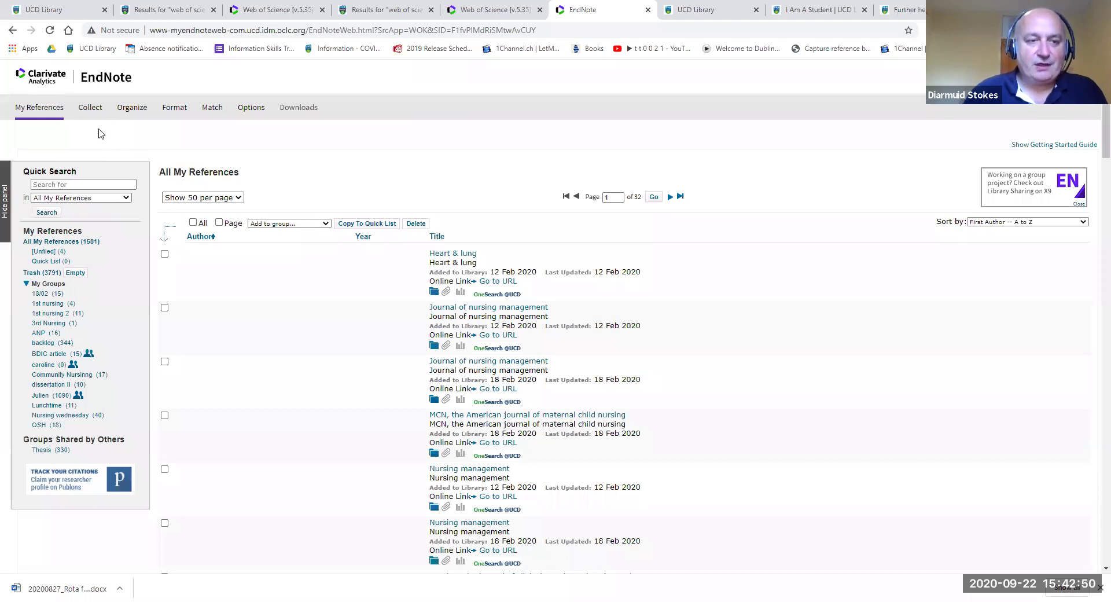
mouse_move(96, 114)
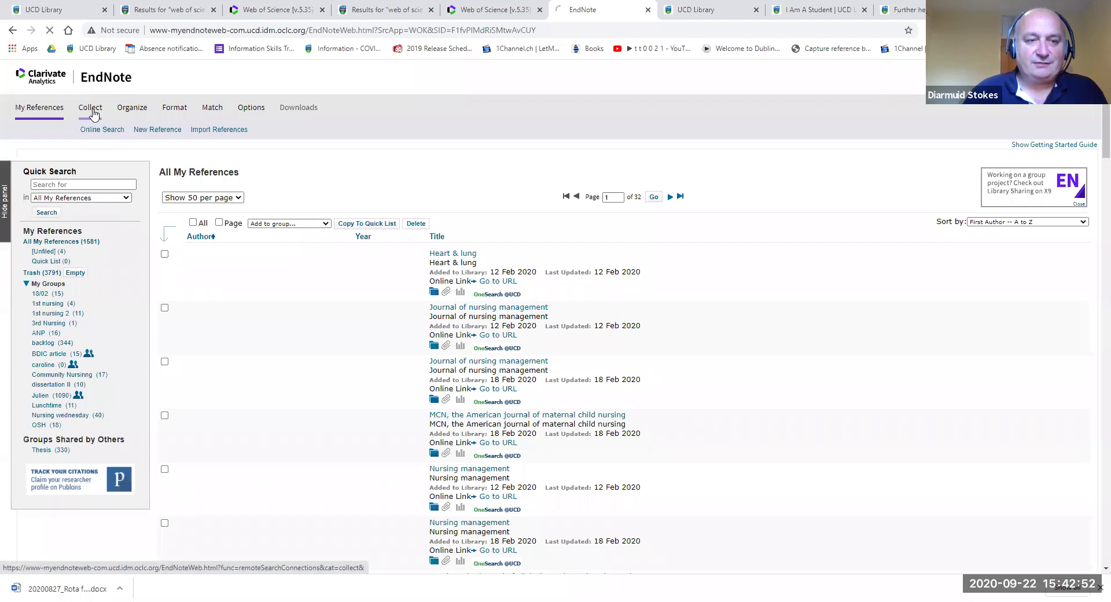
left_click(91, 131)
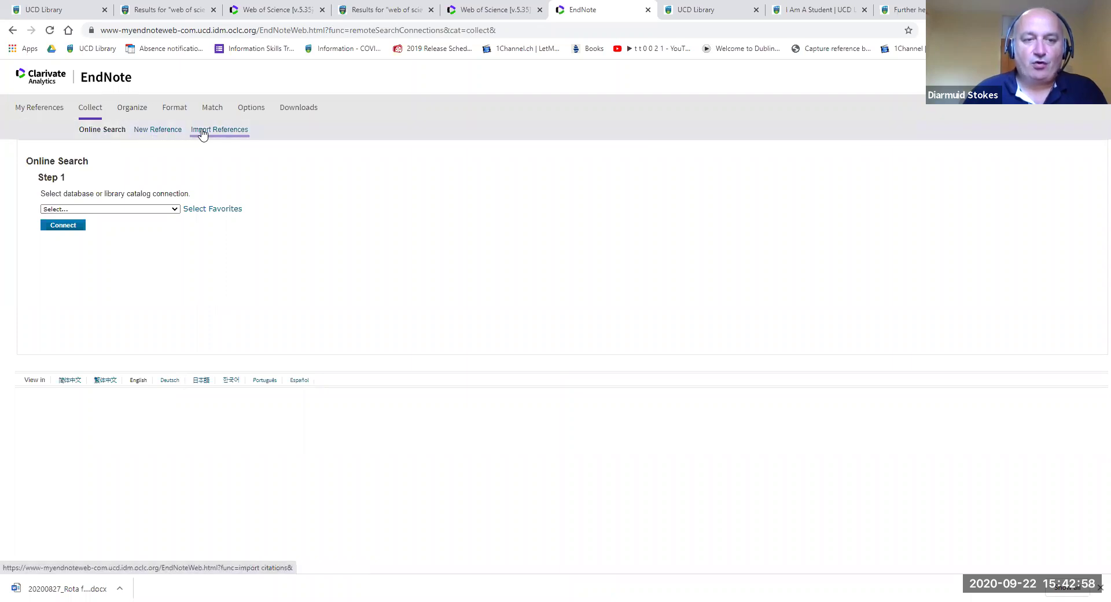
left_click(158, 131)
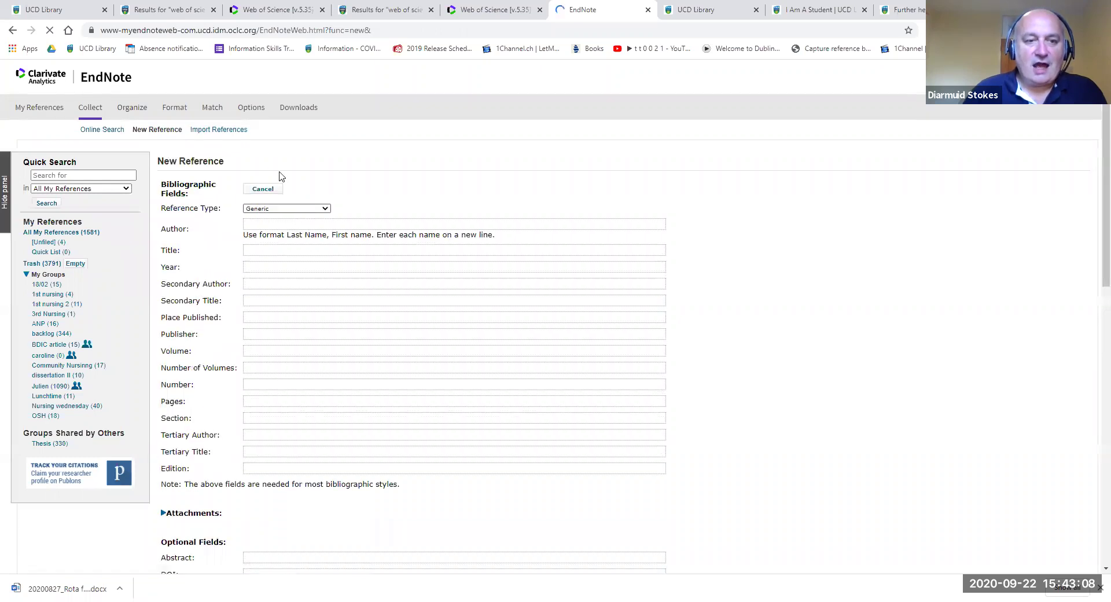
Step: Examine the bibliographic and optional fields of the new reference, including the note on fields needed for most styles
scroll(413, 210, "down", 4)
scroll(415, 209, "down", 3)
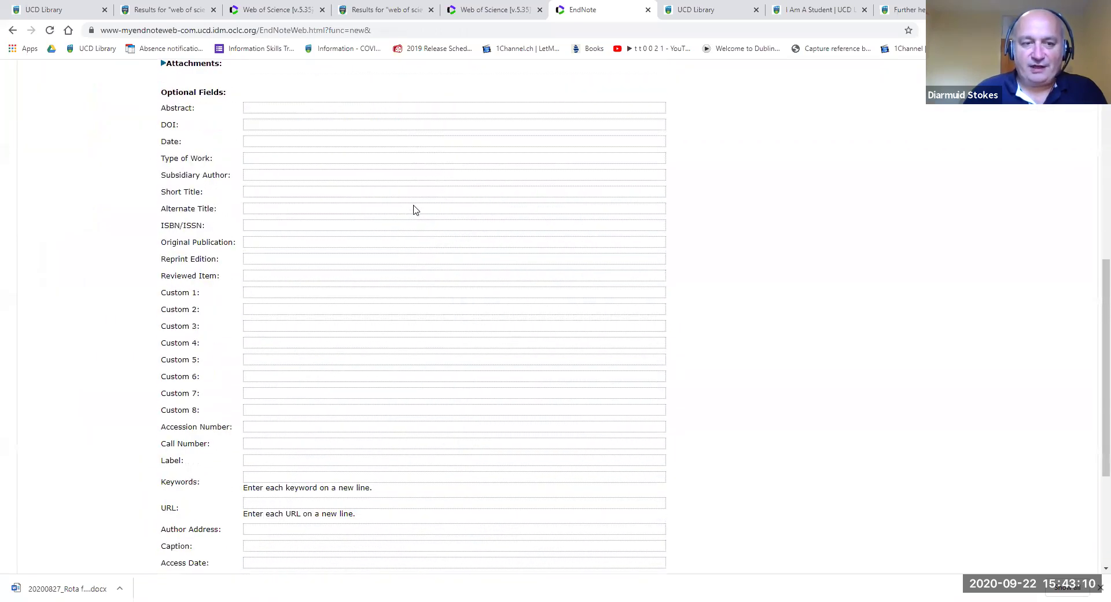
scroll(414, 209, "up", 6)
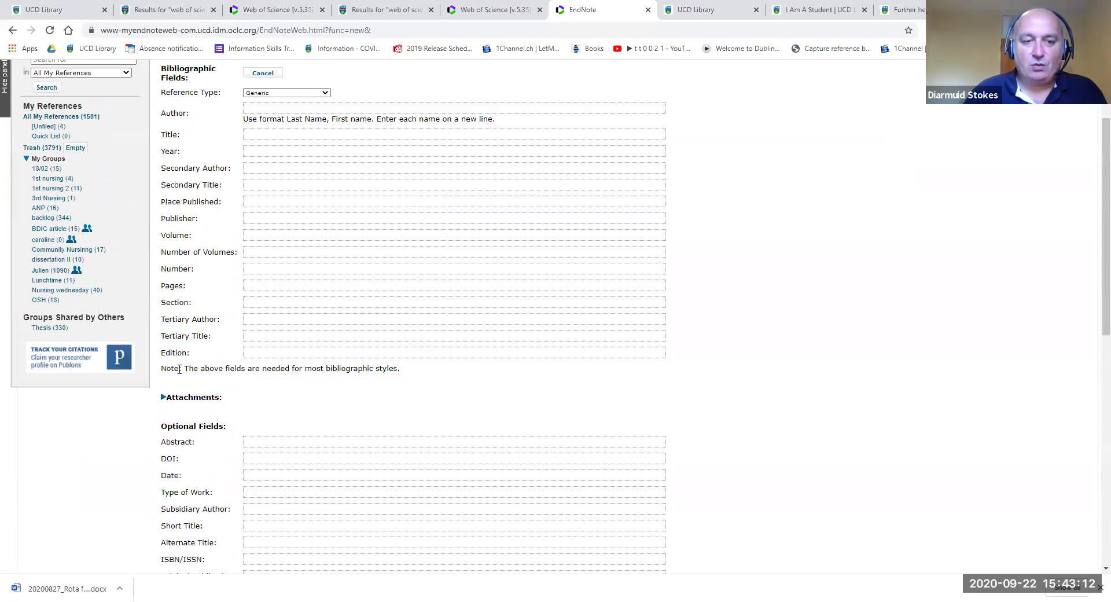
left_click_drag(163, 368, 408, 374)
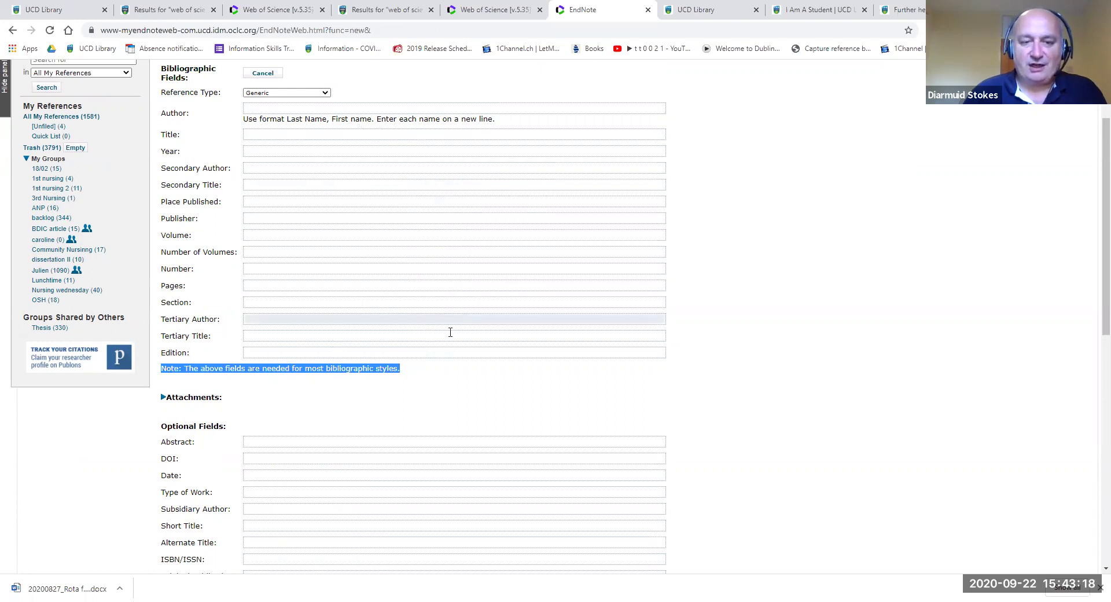
left_click(453, 383)
scroll(378, 240, "up", 3)
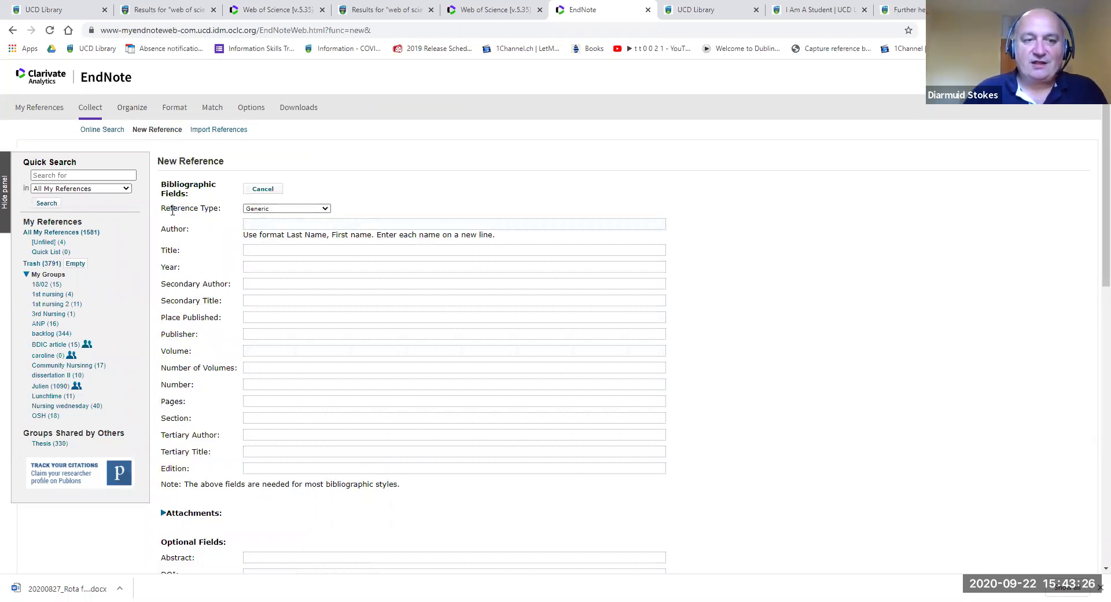
Step: Set the reference type to Book and enter "Doyle, Roddy" as the author
left_click(326, 209)
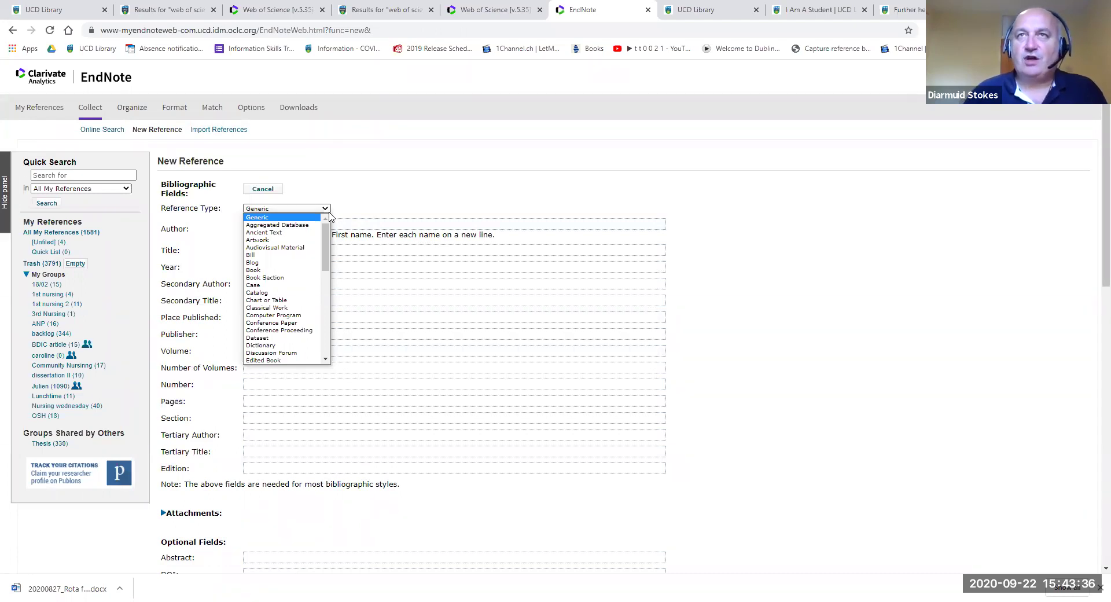
left_click(262, 270)
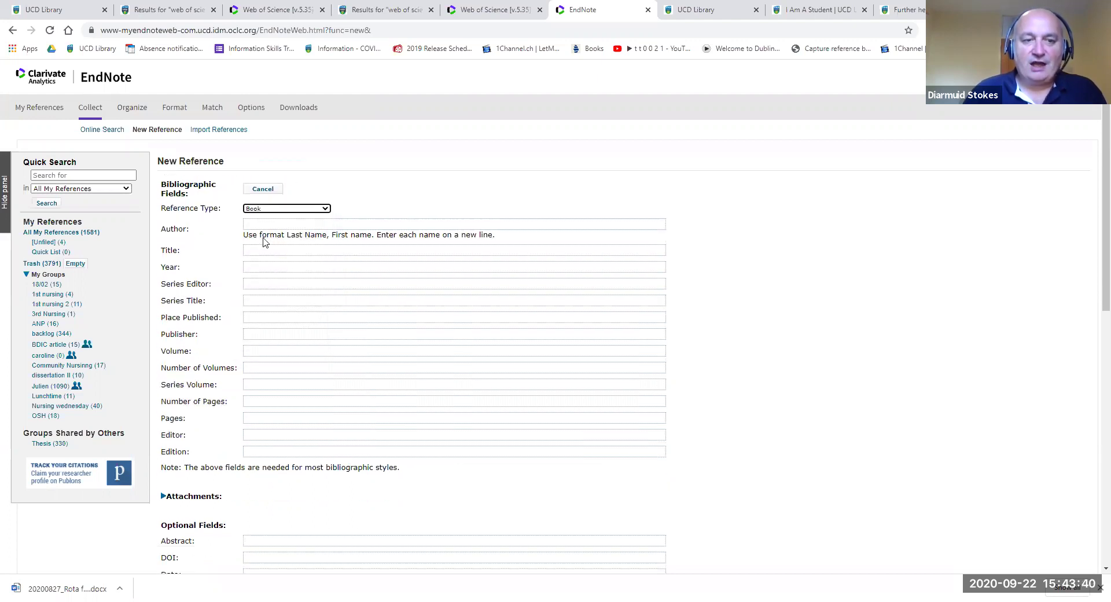
left_click(262, 253)
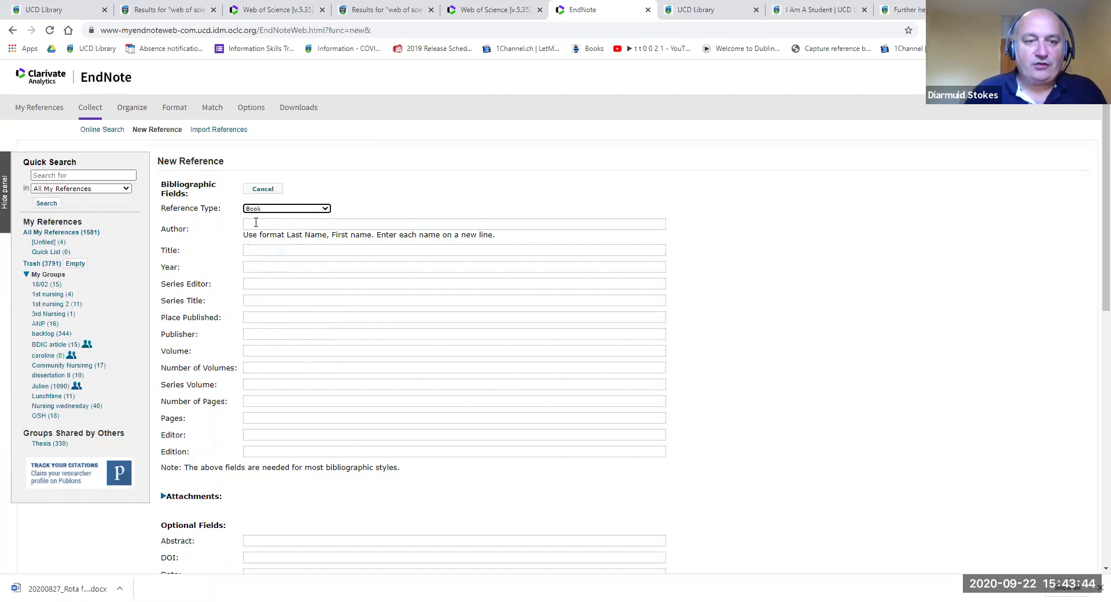
left_click(250, 225)
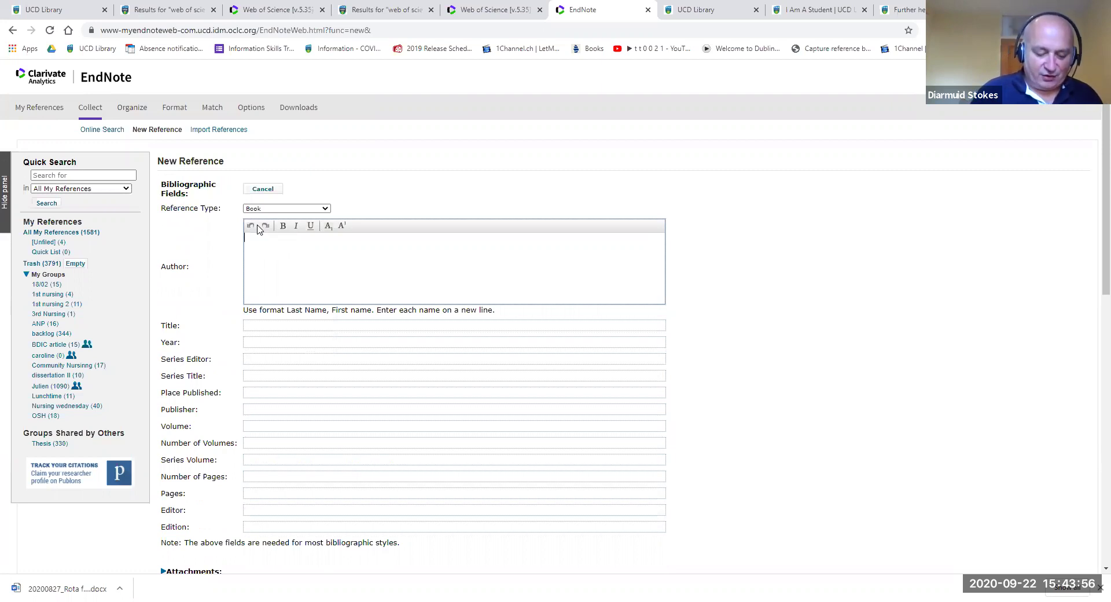
type("Doyle")
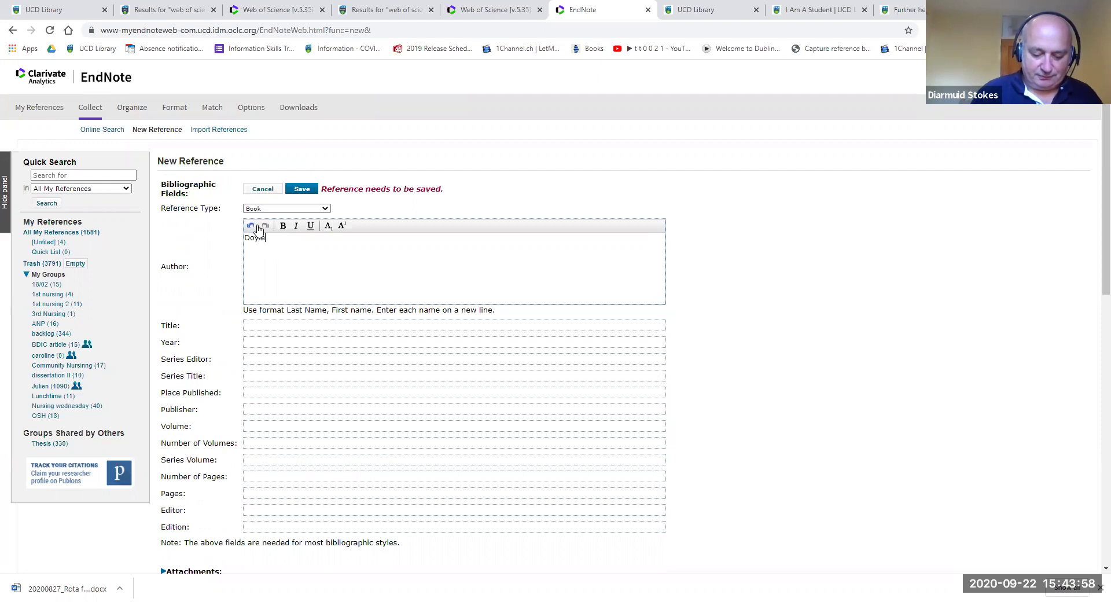
type(", Rod")
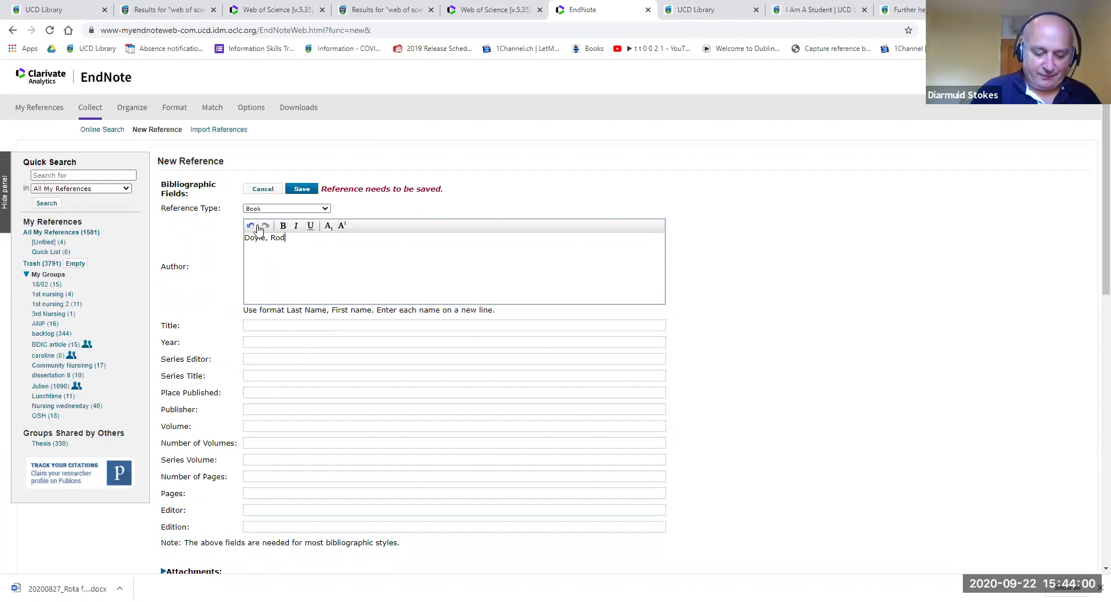
type("dy")
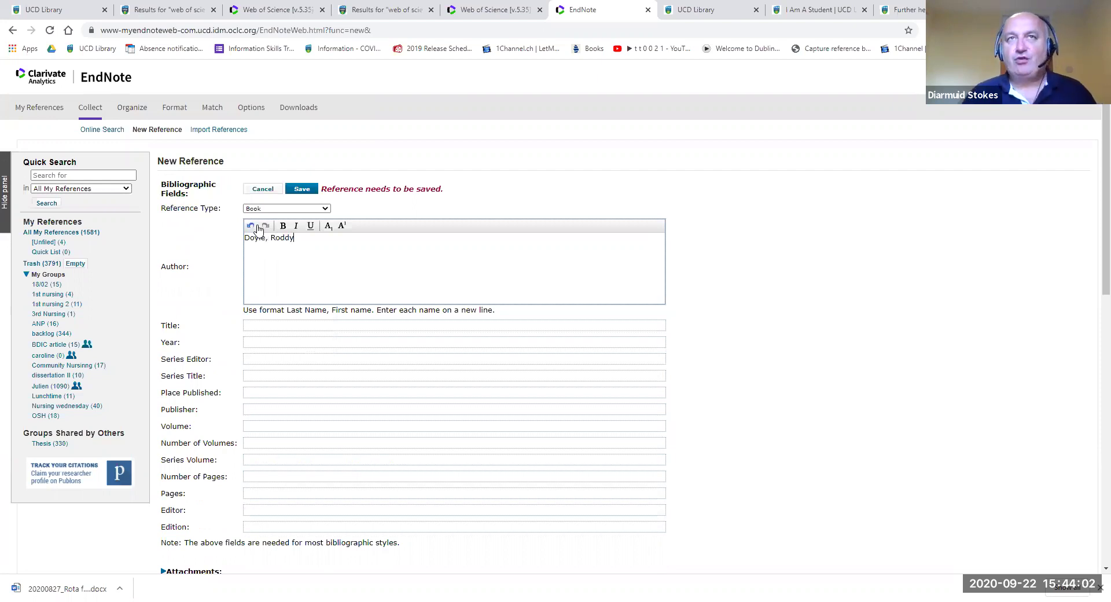
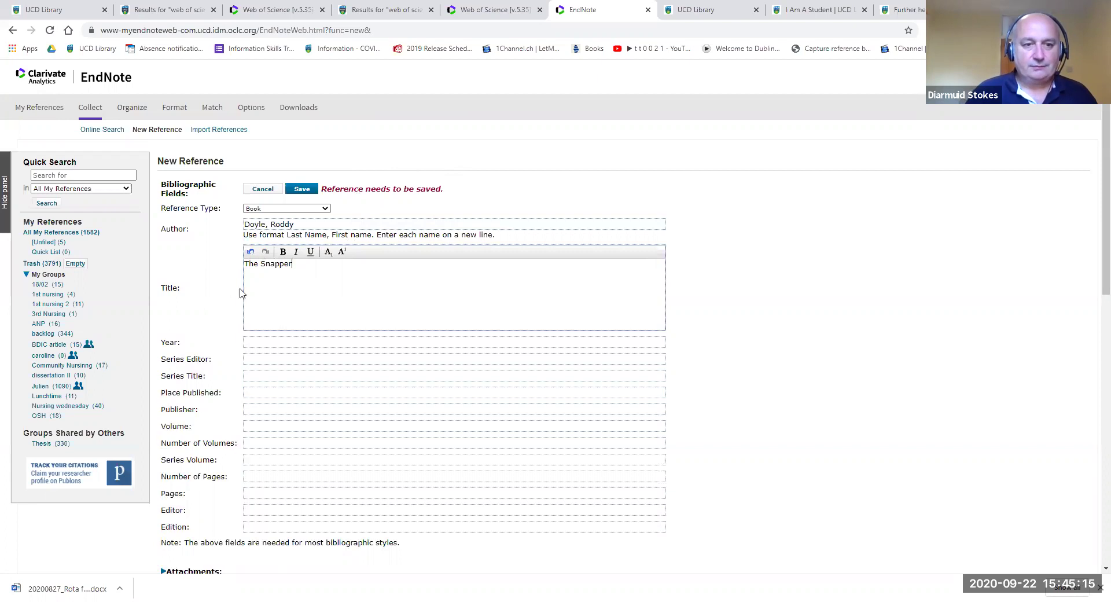
Step: Enter 1990 as the book's year and London as its place of publication
left_click(255, 269)
type("1990")
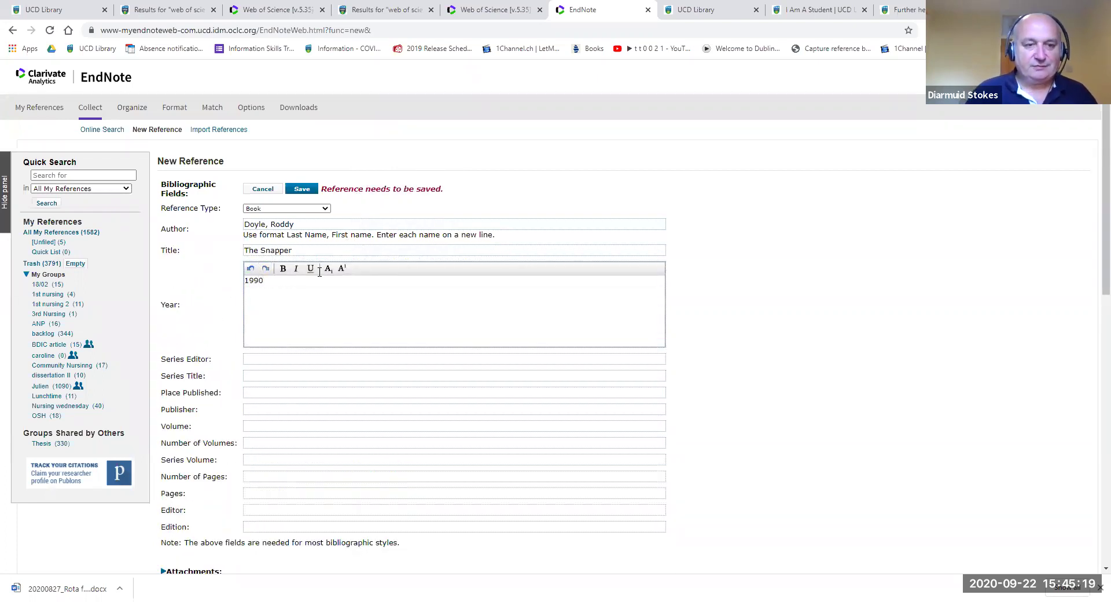
left_click(223, 290)
left_click(261, 319)
type("LOmn")
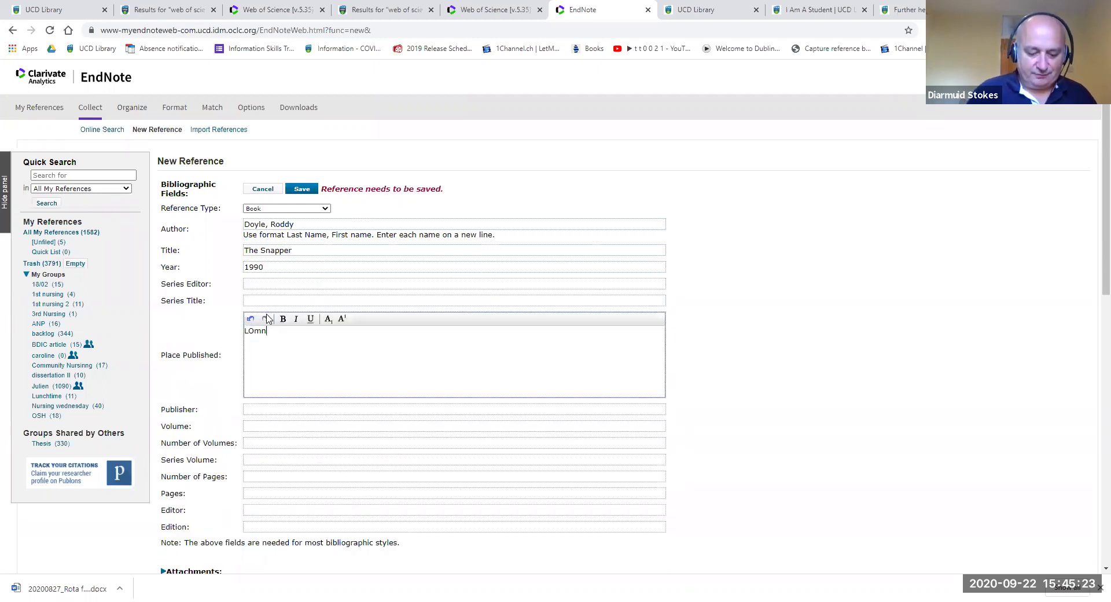
key("BackSpace")
key("BackSpace")
key("BackSpace")
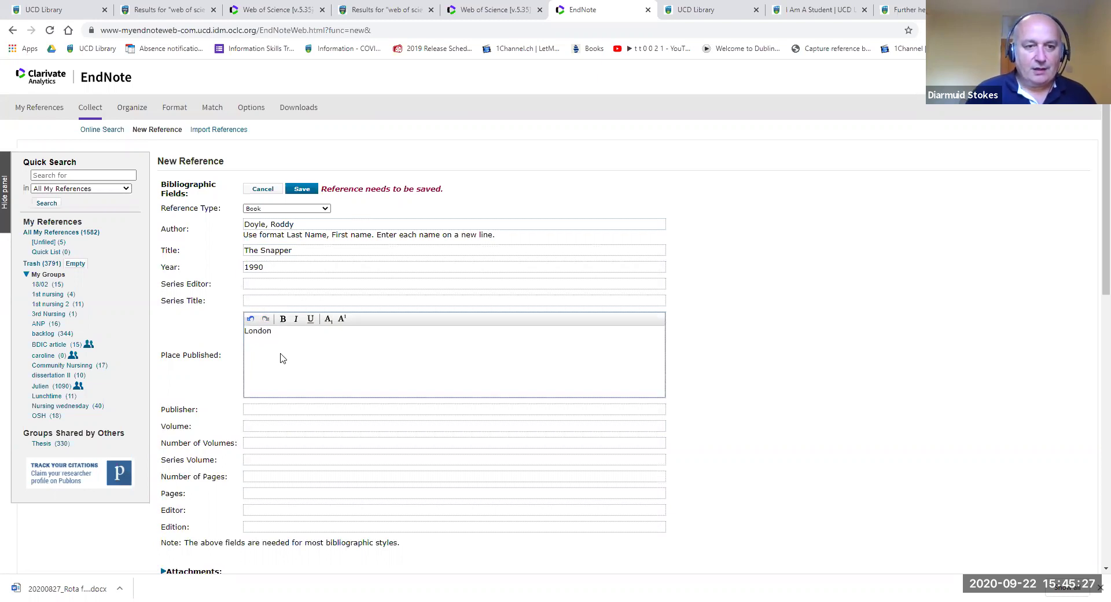
left_click(226, 378)
Step: Enter "Secker & Warburg" as the book's publisher and leave the field so the reference is saved
left_click(258, 335)
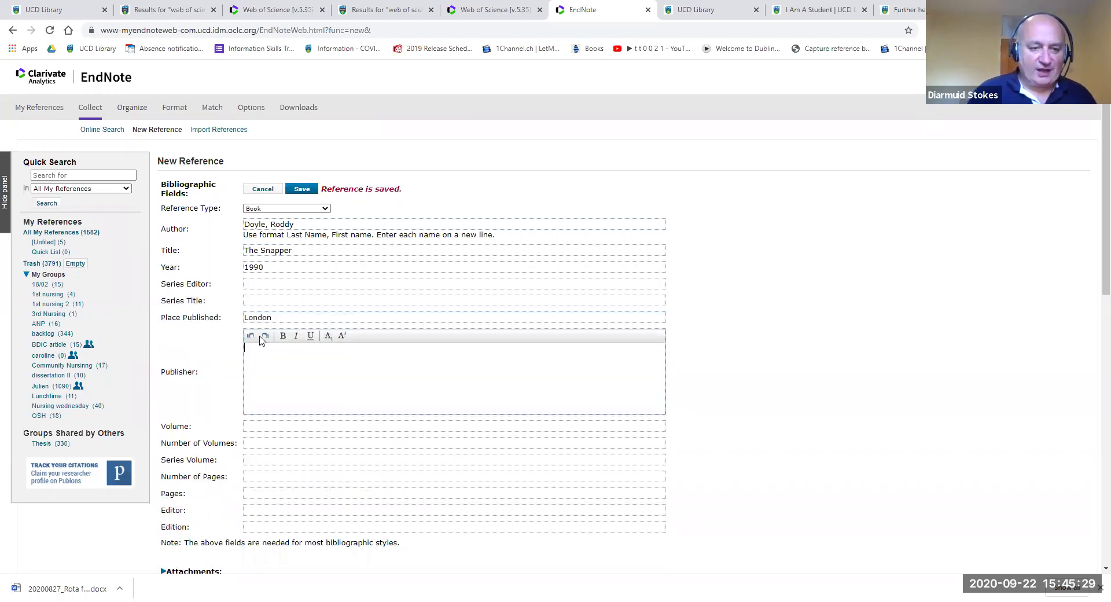
type("Secker & Warburg")
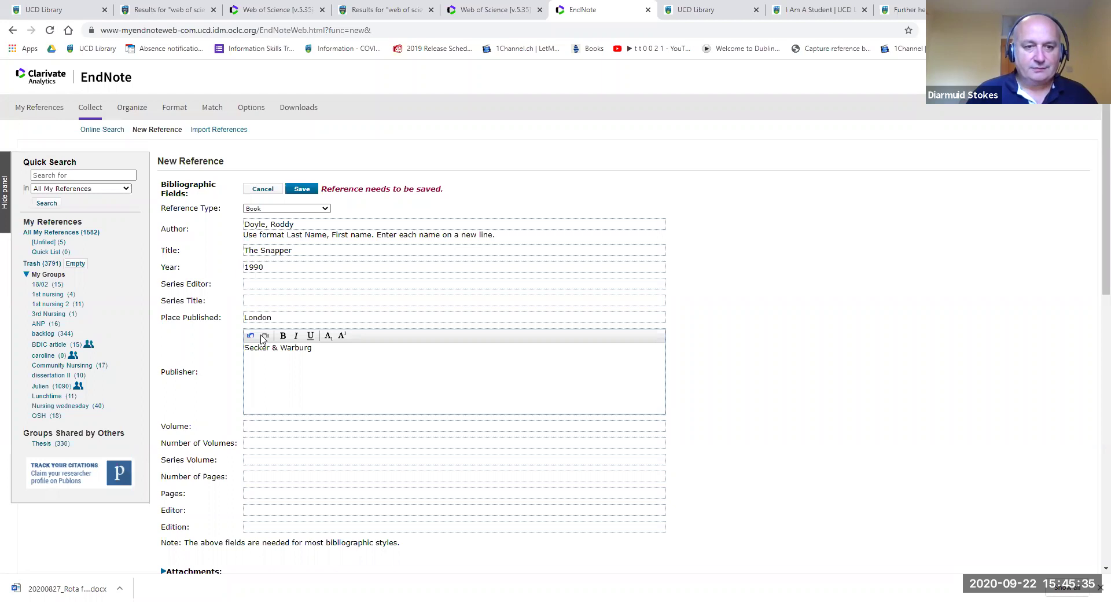
left_click(189, 346)
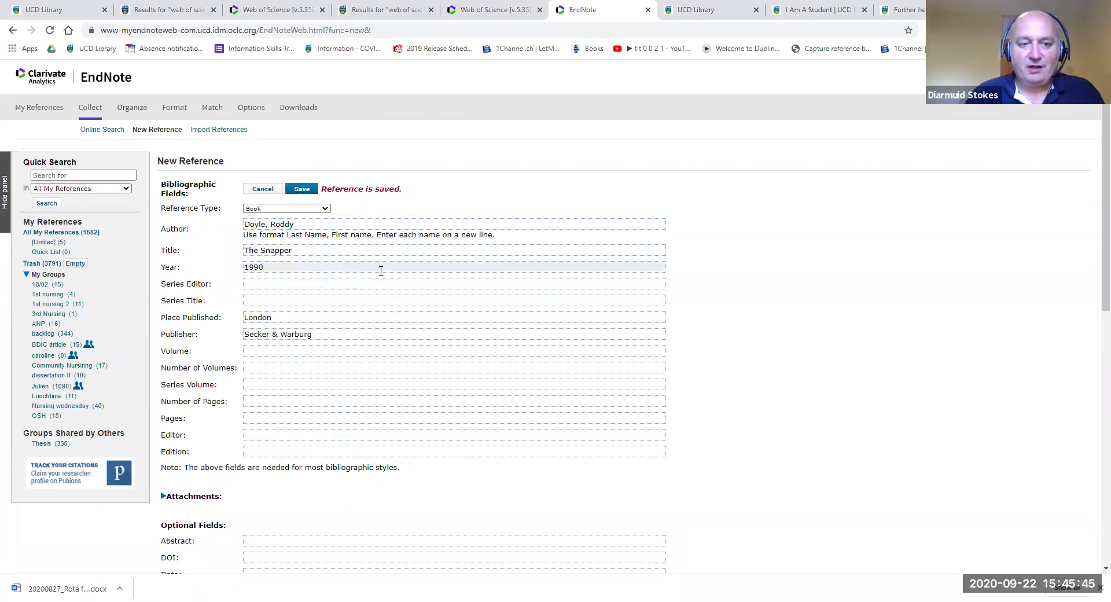
Step: Review the book's optional fields, notably URL and Access Date, and expand the list of groups available for the reference
scroll(379, 275, "down", 1)
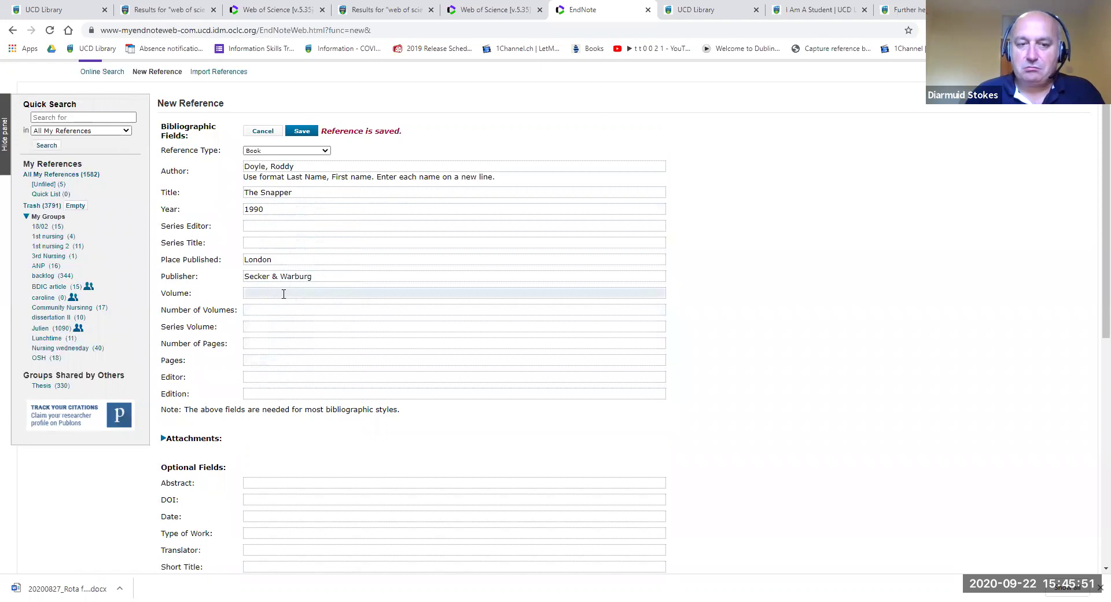
scroll(295, 297, "down", 3)
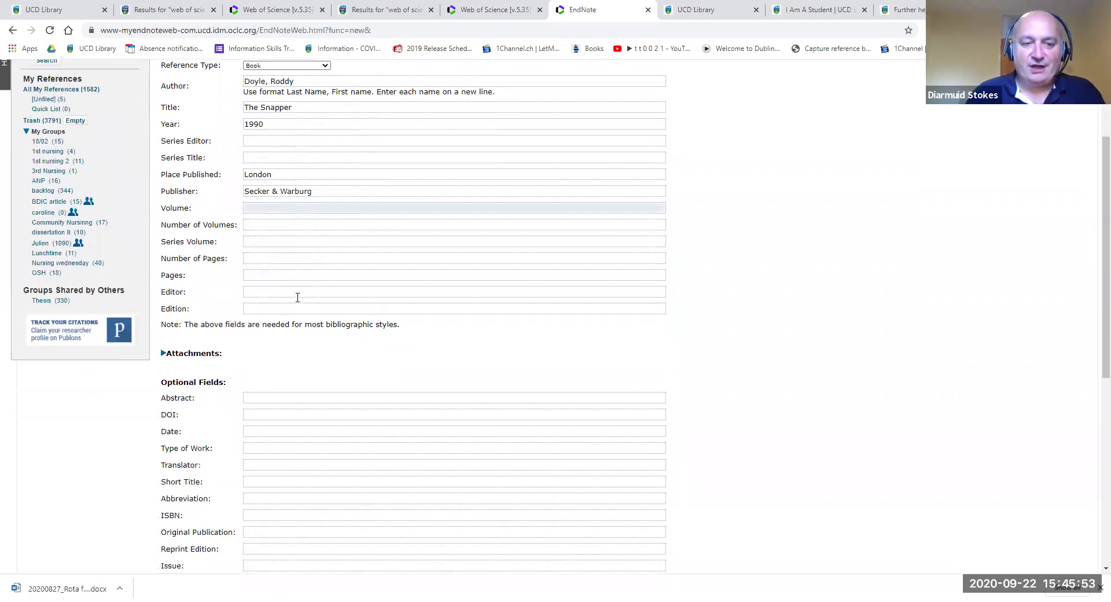
scroll(296, 300, "down", 3)
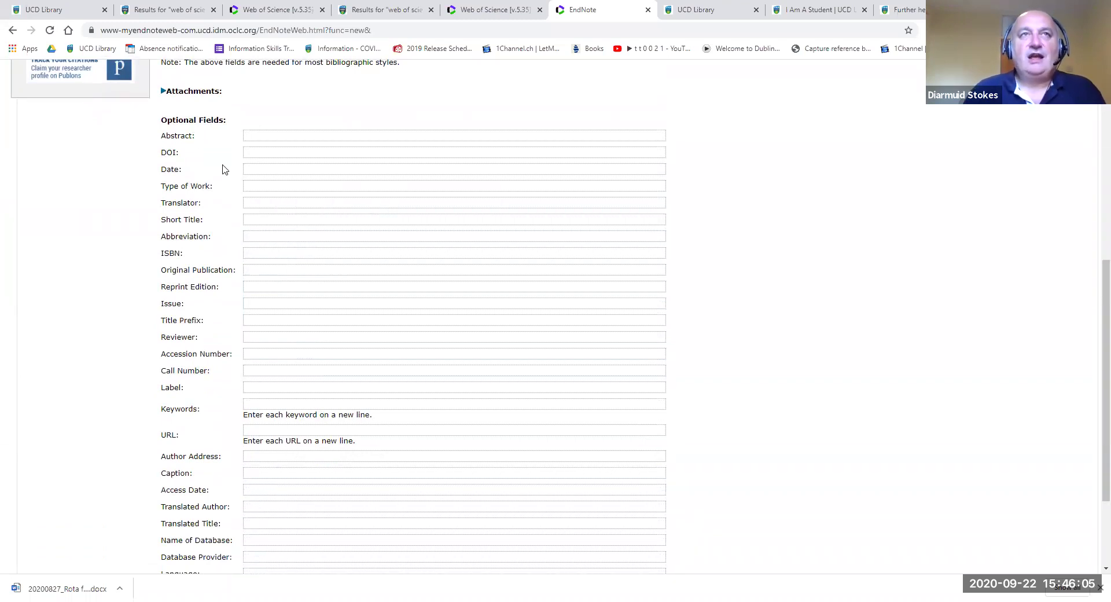
scroll(249, 186, "down", 2)
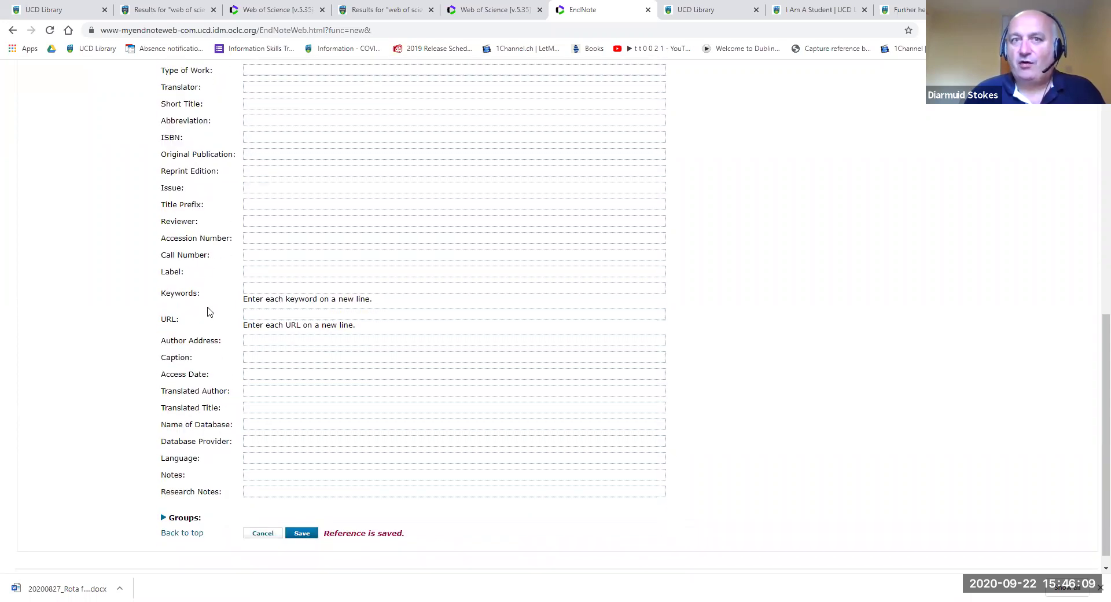
left_click_drag(160, 319, 176, 320)
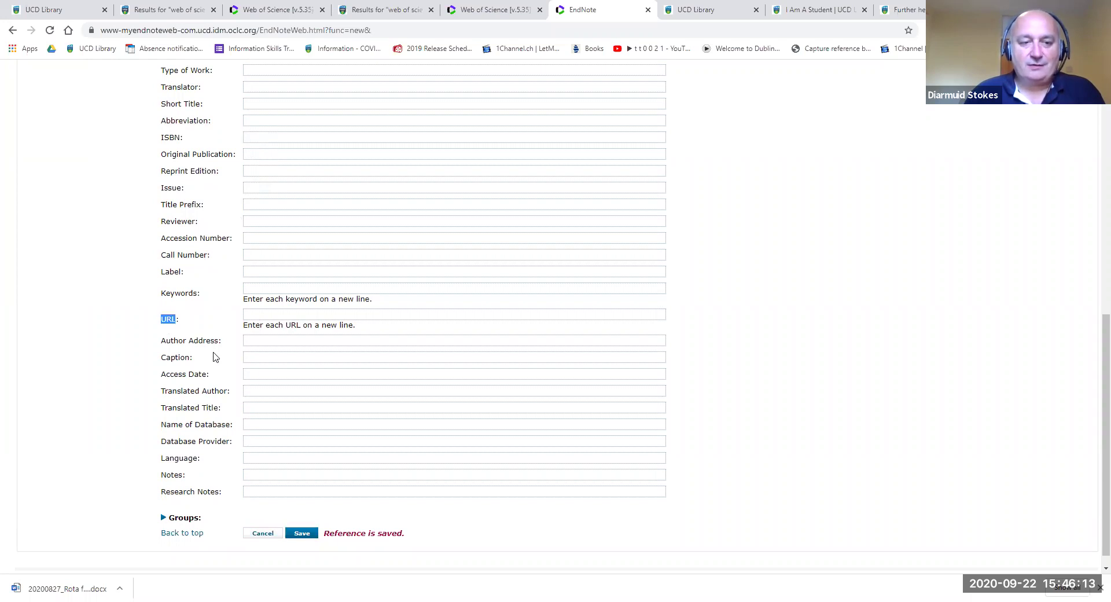
left_click_drag(162, 372, 225, 377)
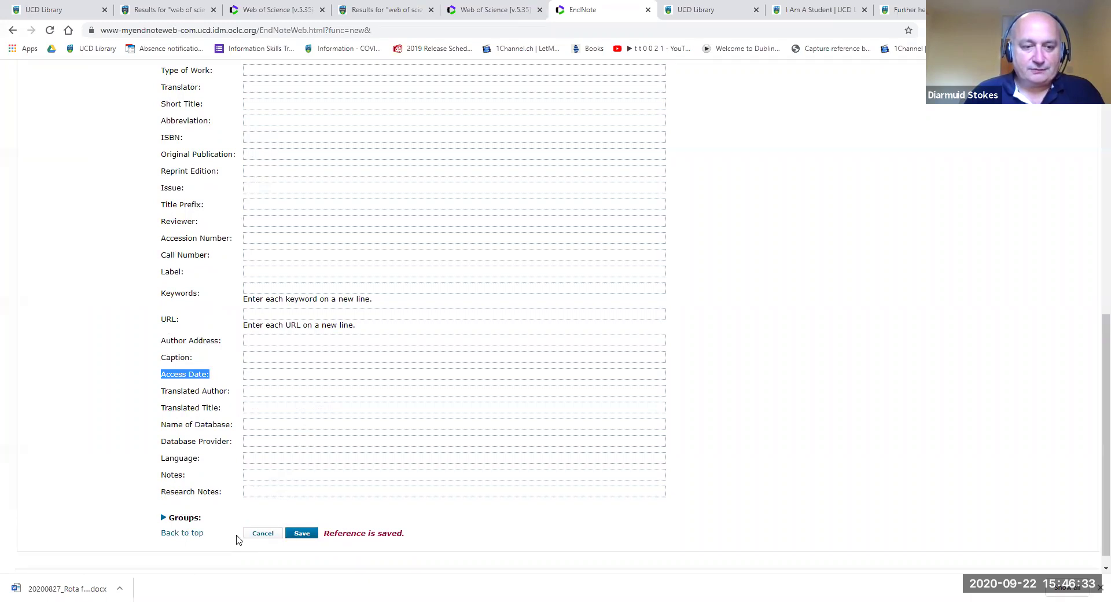
left_click(163, 519)
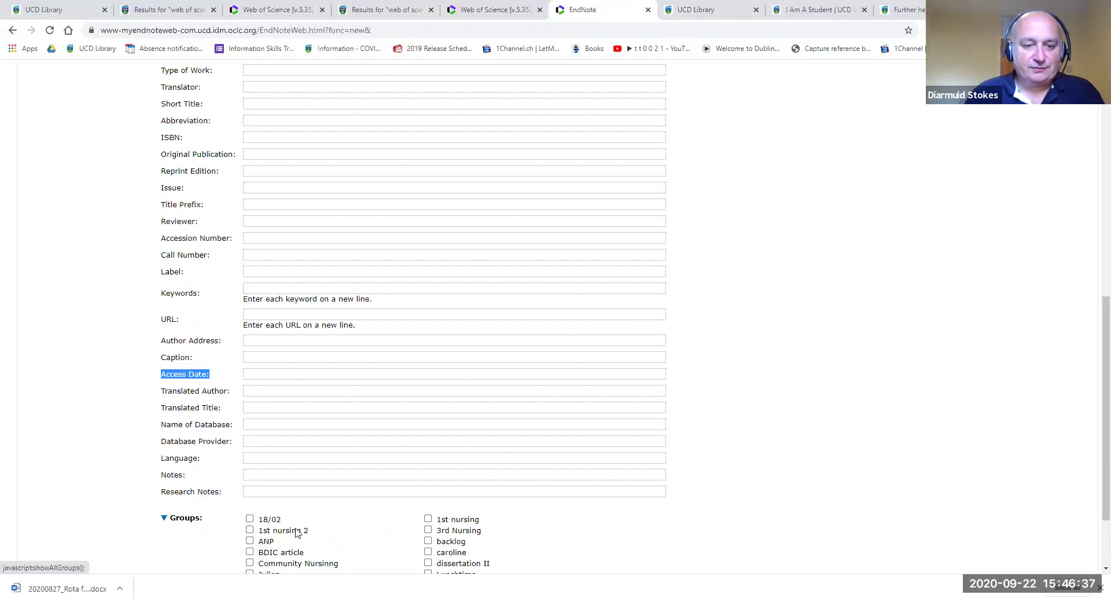
scroll(327, 485, "down", 2)
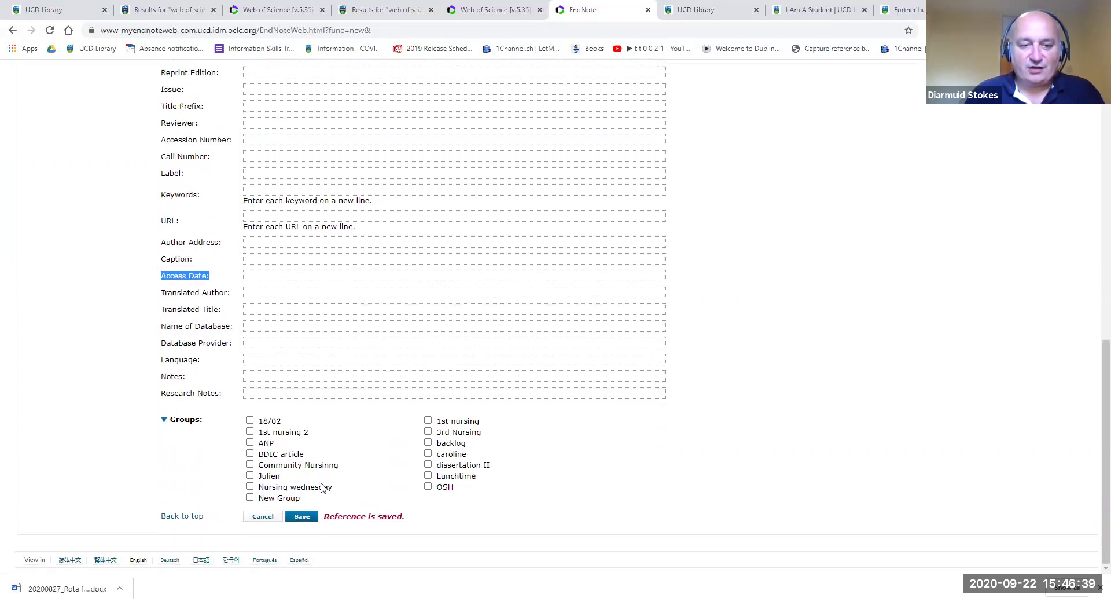
Step: Assign the book reference to a new group named "Trial"
left_click(249, 497)
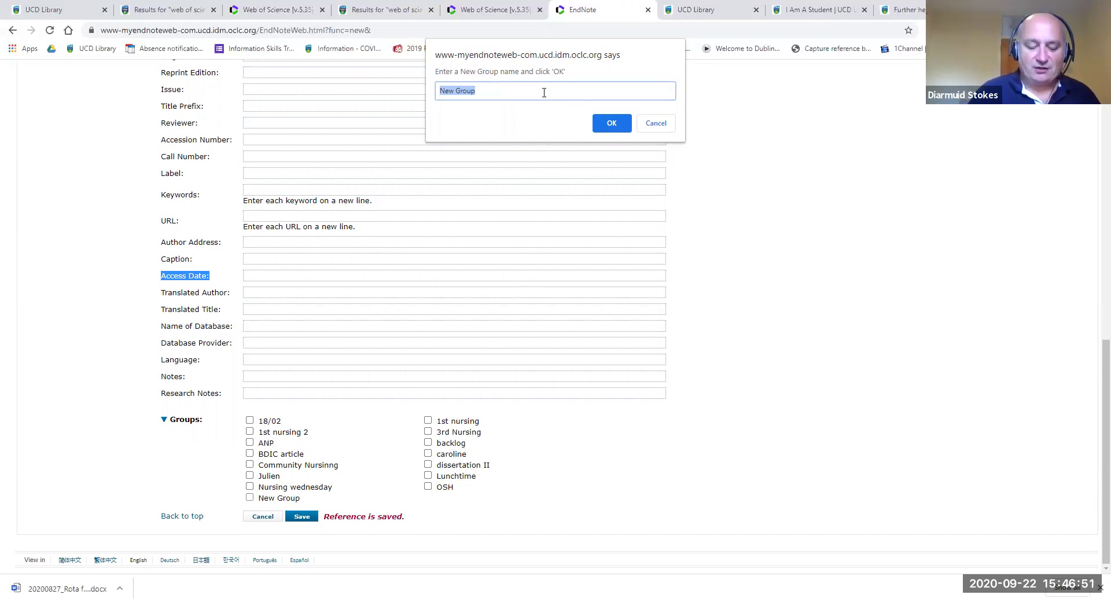
type("Trial")
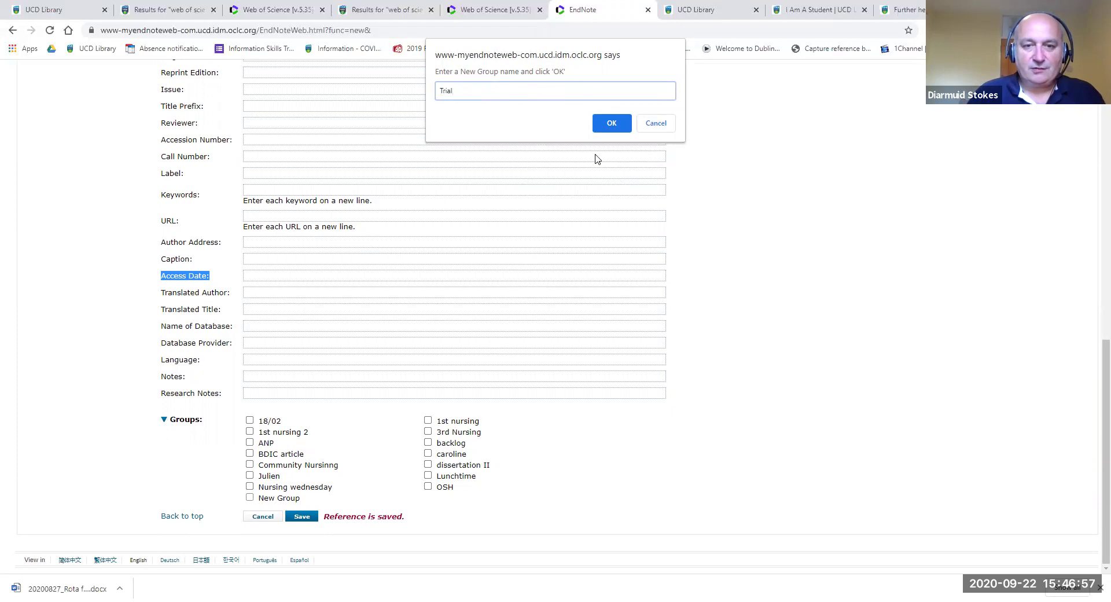
left_click(612, 131)
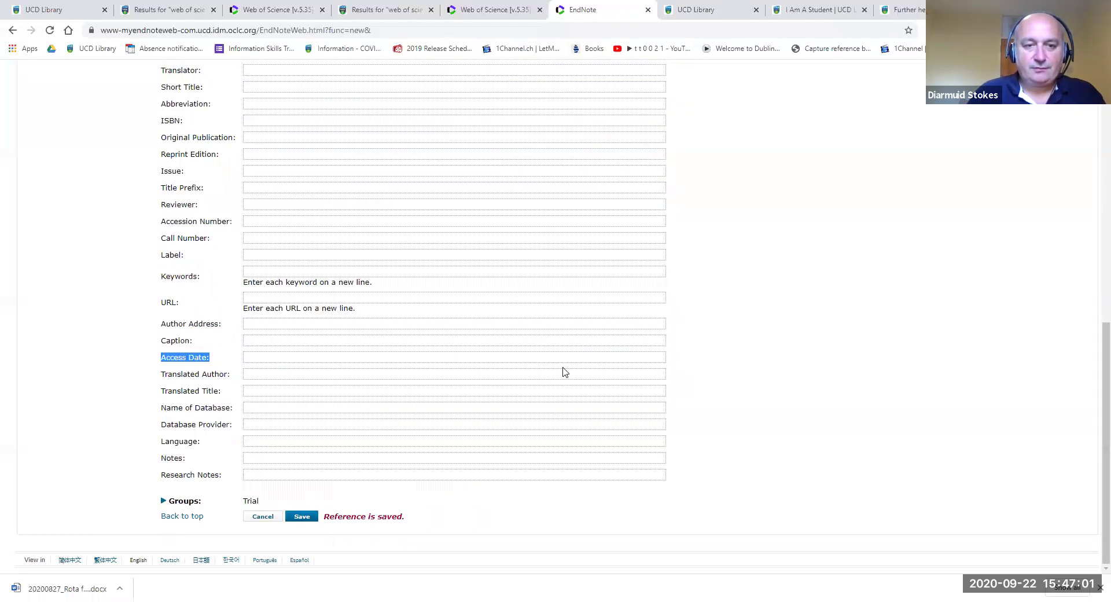
Step: View The Snapper's record in the Trial group, open its publisher field for editing, and return to the group's list
scroll(565, 372, "up", 10)
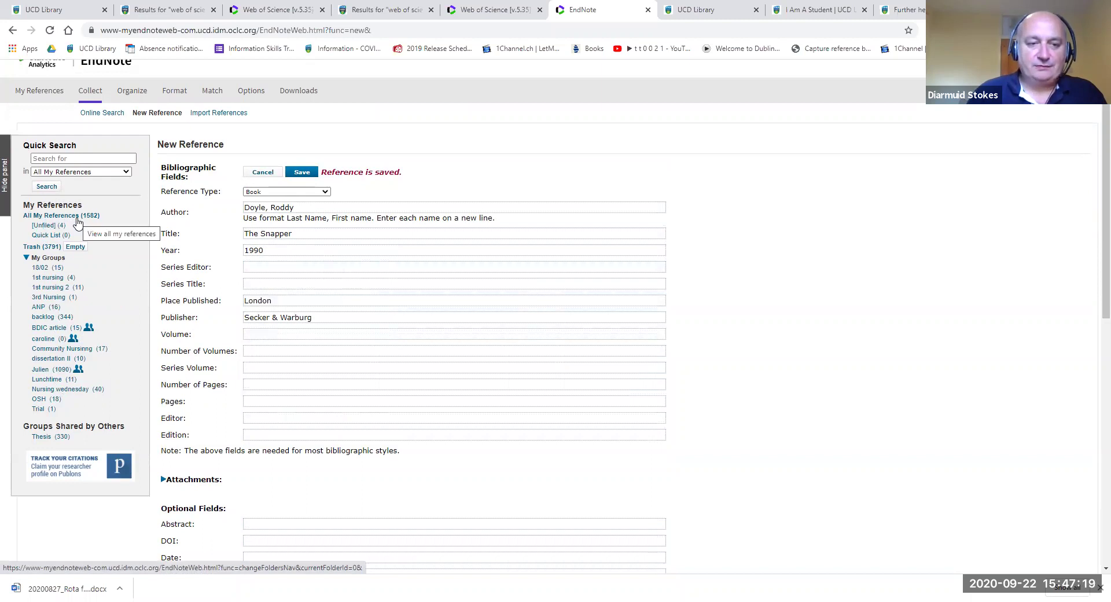
left_click(42, 410)
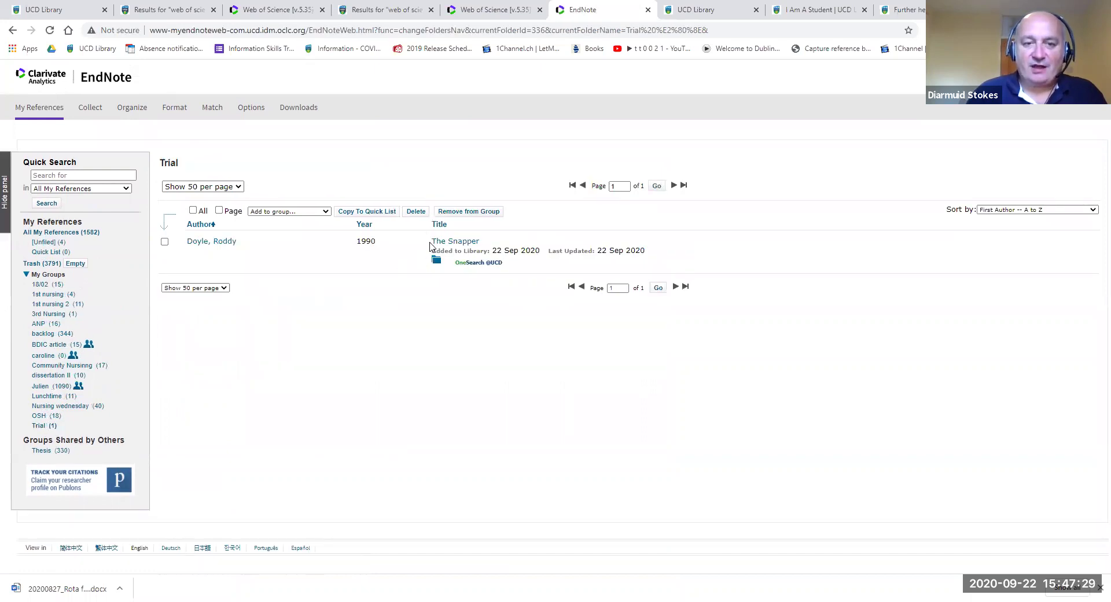
left_click(460, 244)
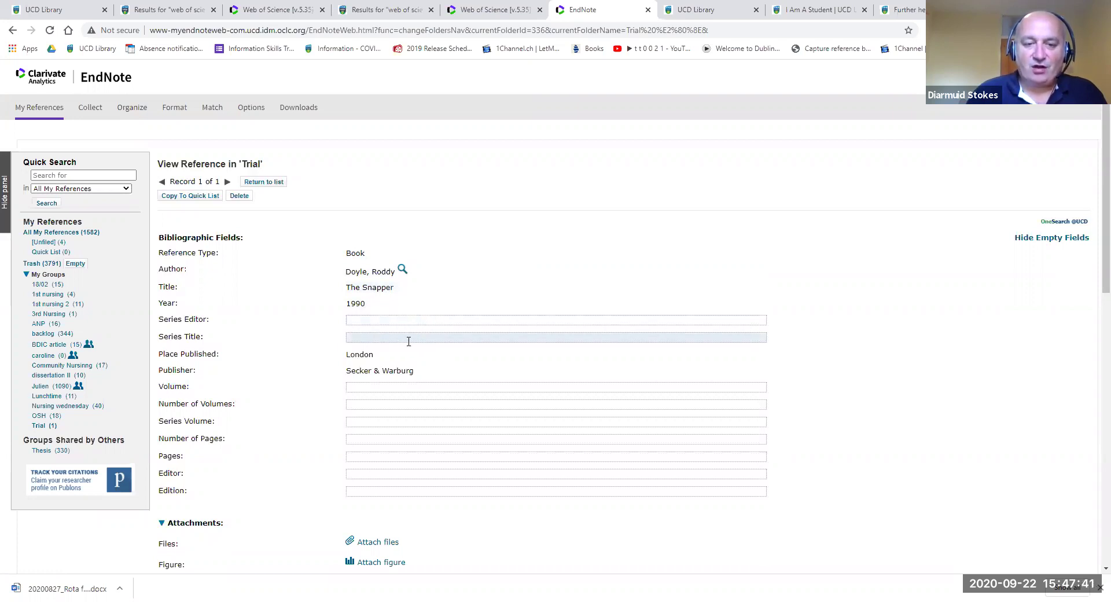
left_click(400, 371)
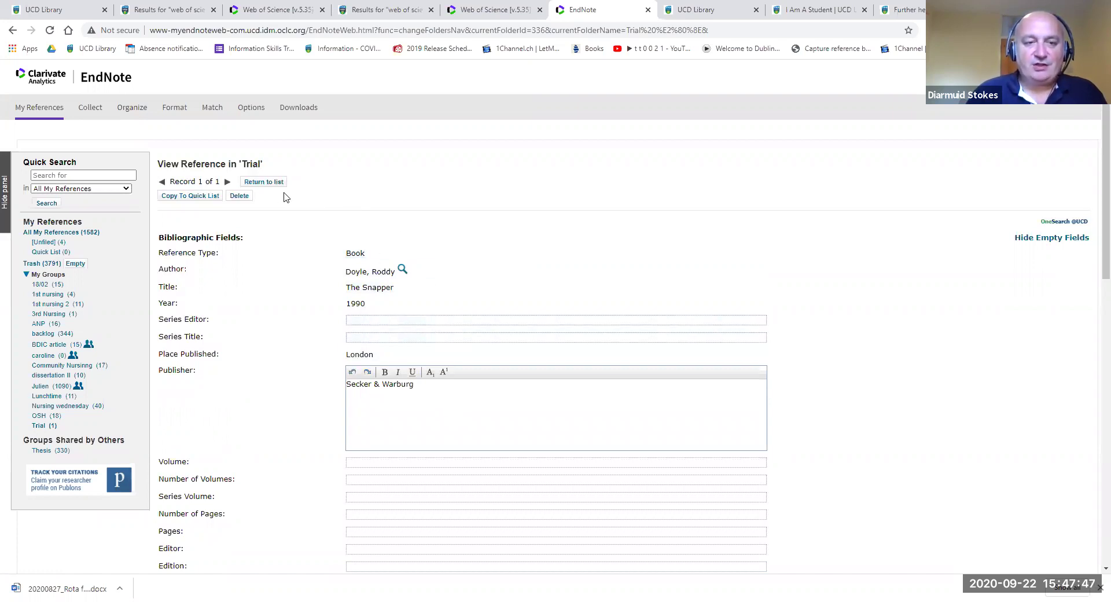
left_click(266, 183)
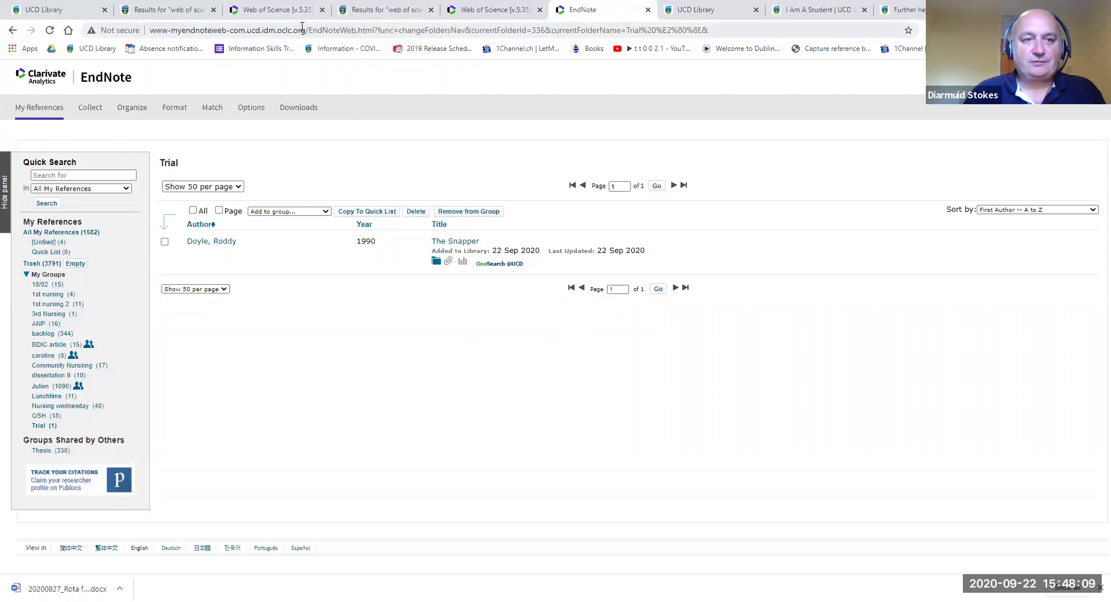
Step: Switch to the OneSearch results for "web of science" and save the first three articles to the saved items folder
left_click(174, 12)
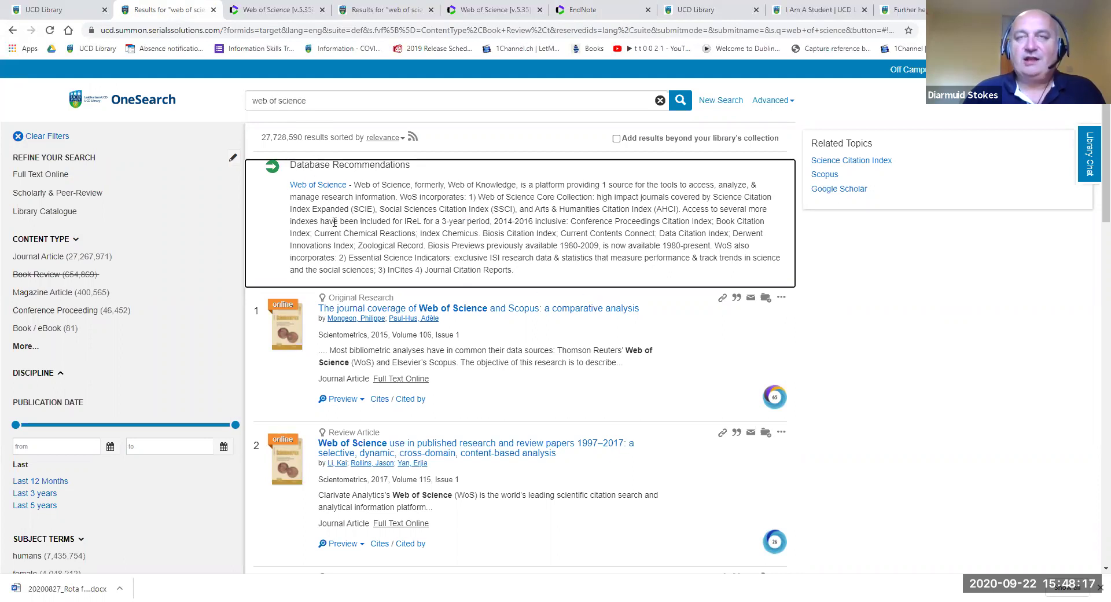
scroll(452, 267, "down", 1)
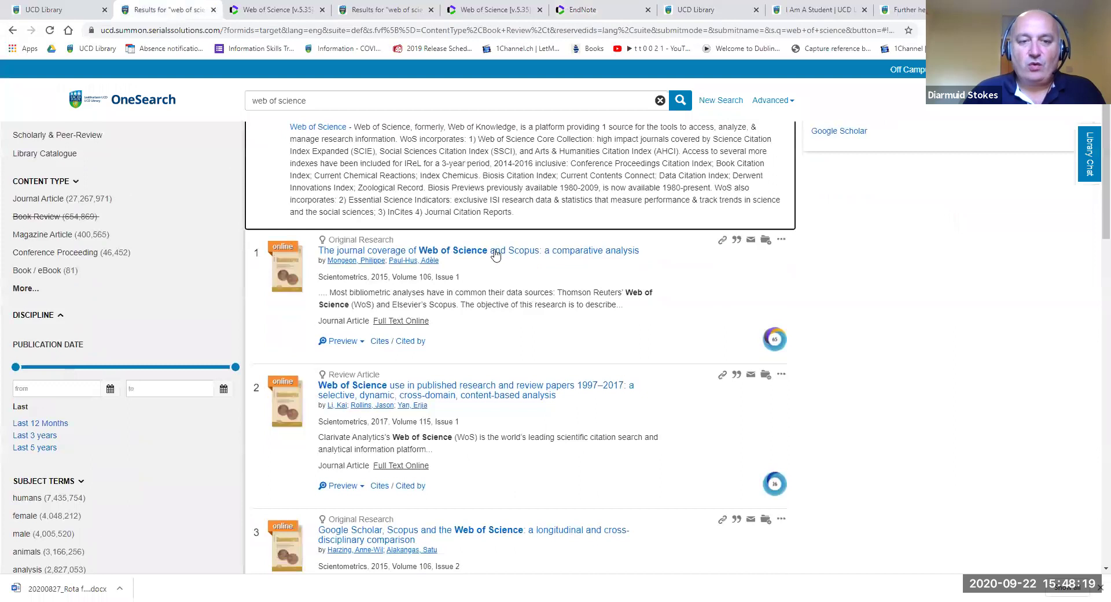
scroll(541, 283, "down", 1)
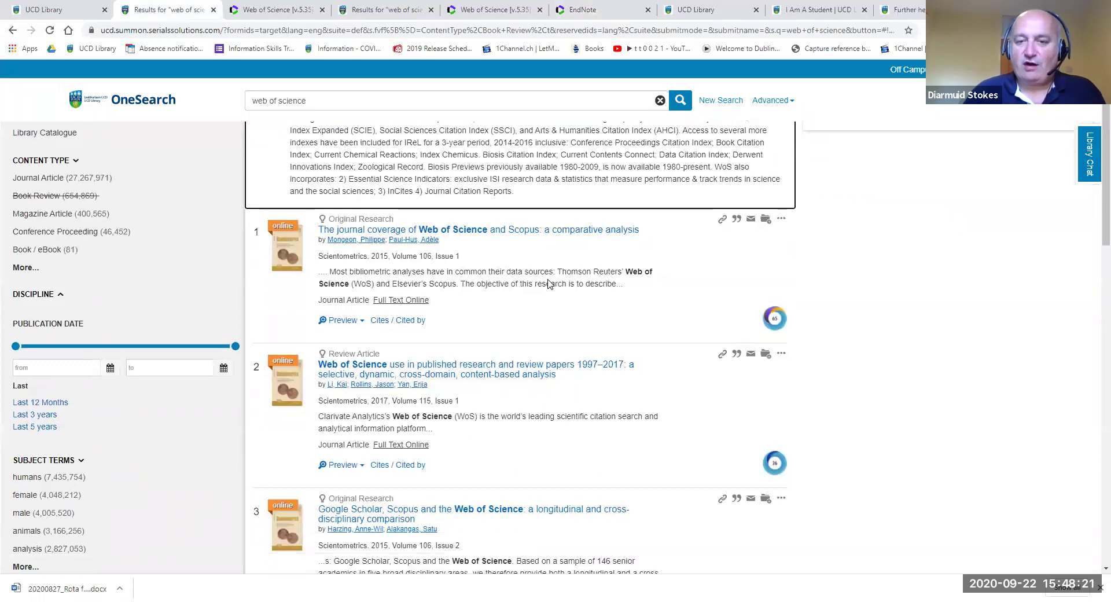
scroll(550, 278, "up", 1)
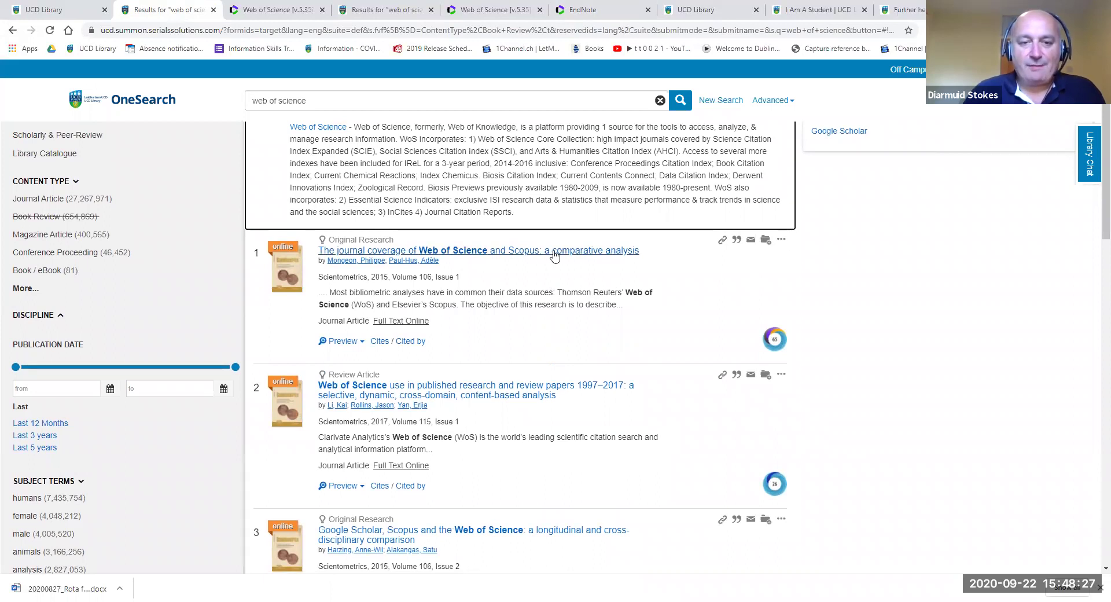
left_click(766, 243)
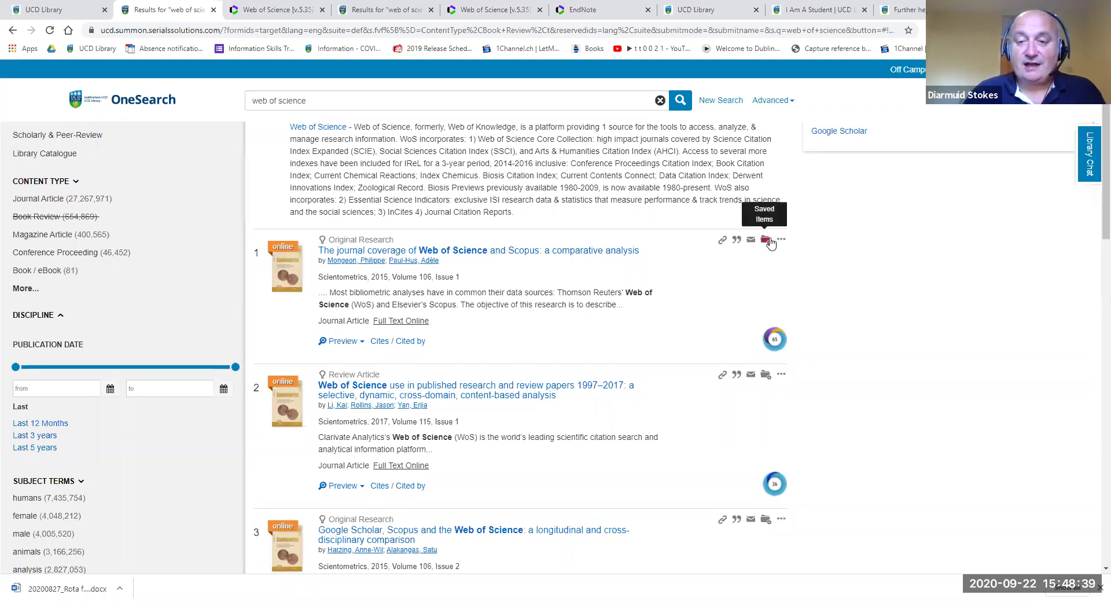
left_click(767, 374)
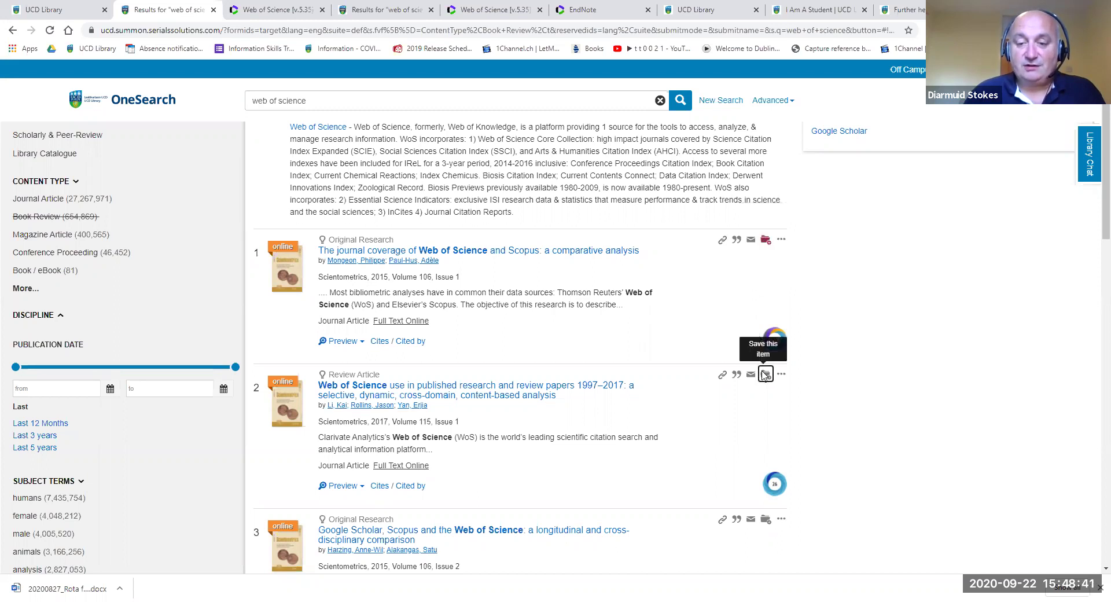
left_click(766, 520)
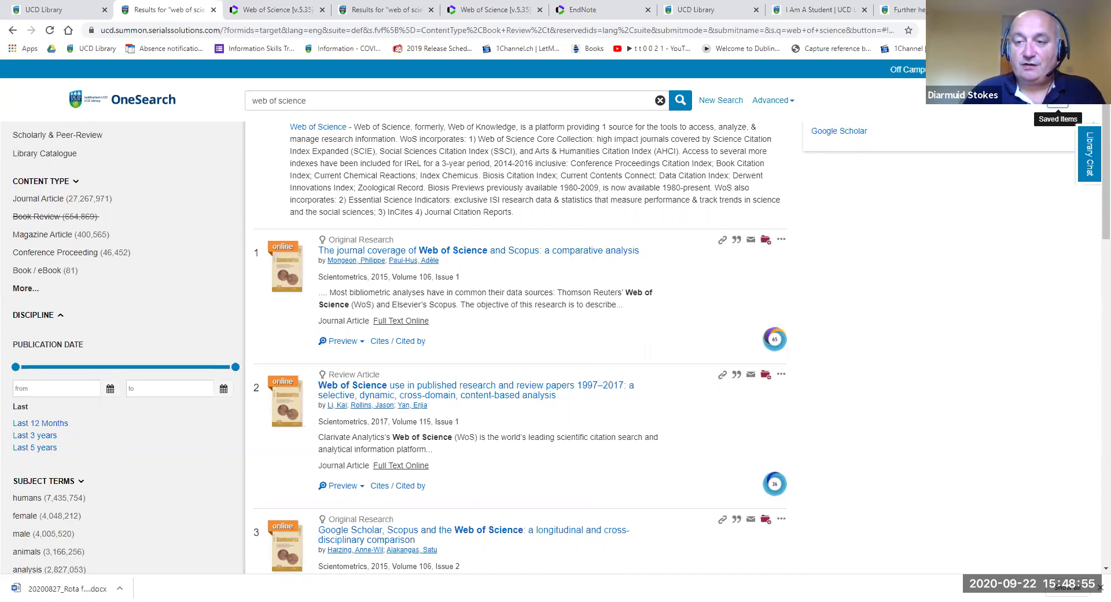
Step: Open the saved items and export them in EndNote format
left_click(1058, 103)
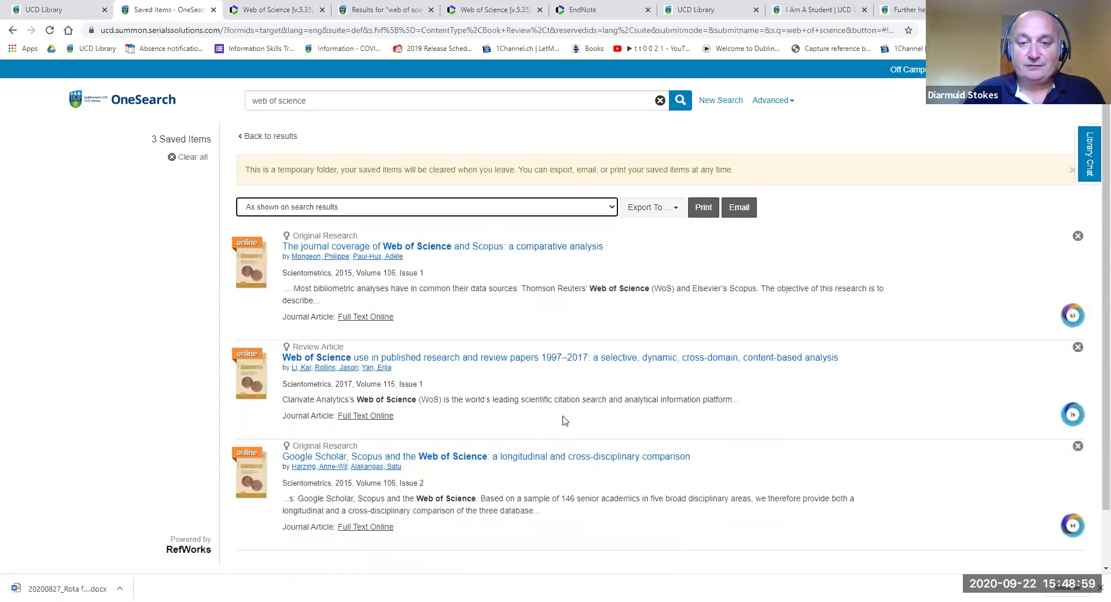
left_click(676, 210)
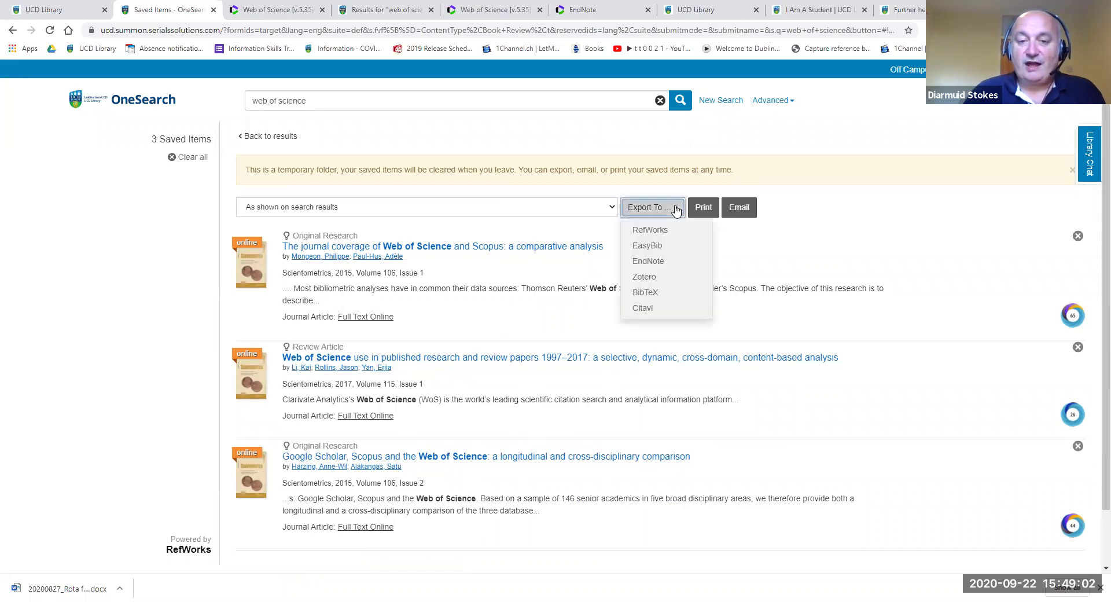
left_click(658, 263)
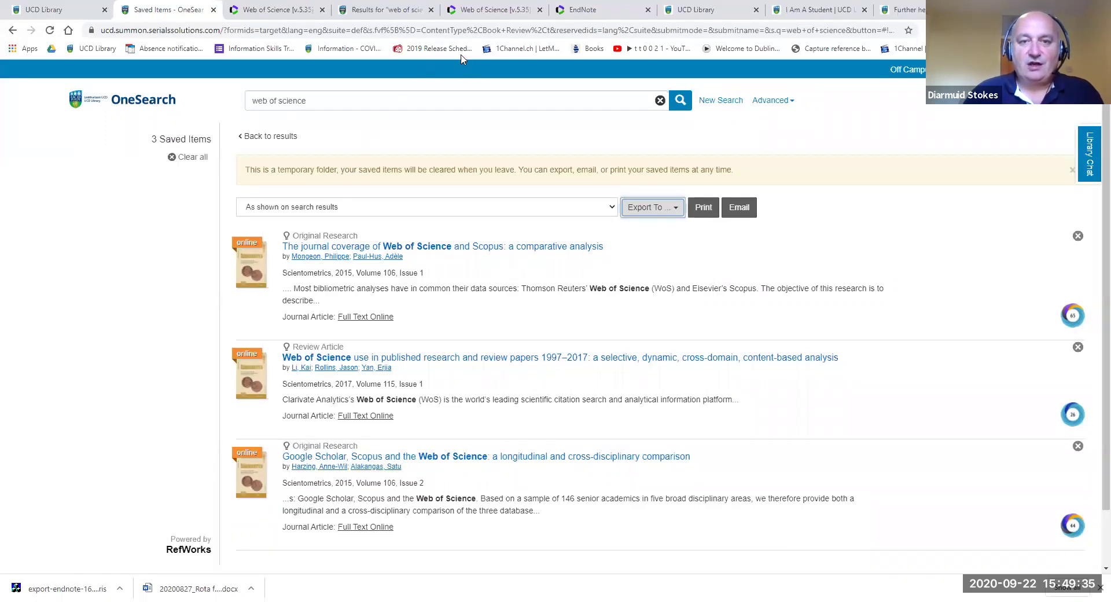
Step: Switch back to EndNote, start a reference import, and supply the downloaded export-endnote RIS file as its source
left_click(461, 21)
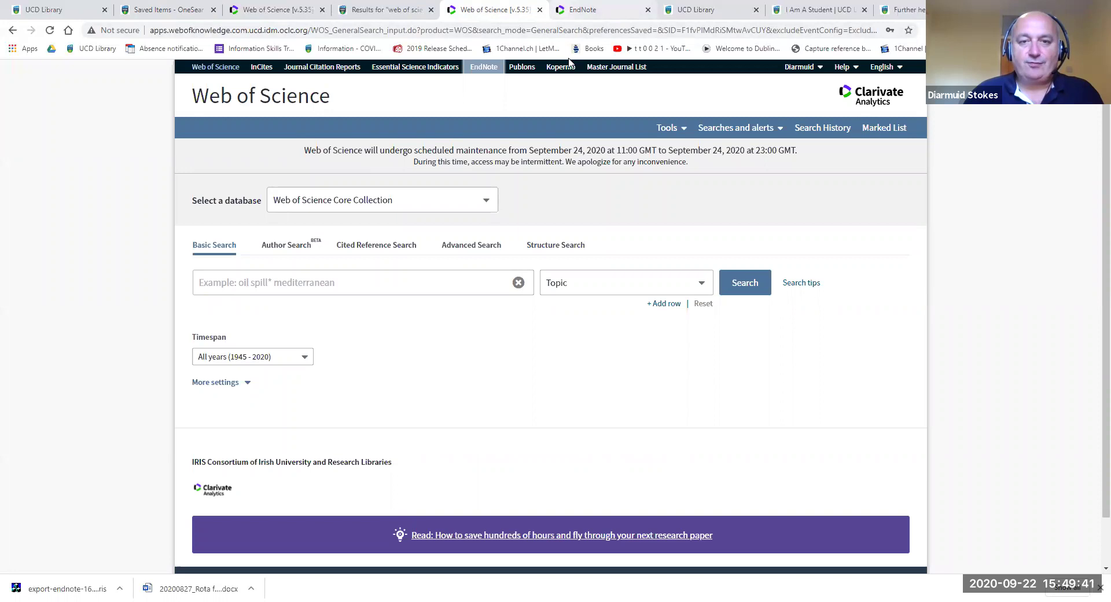
key("ctrl+Tab")
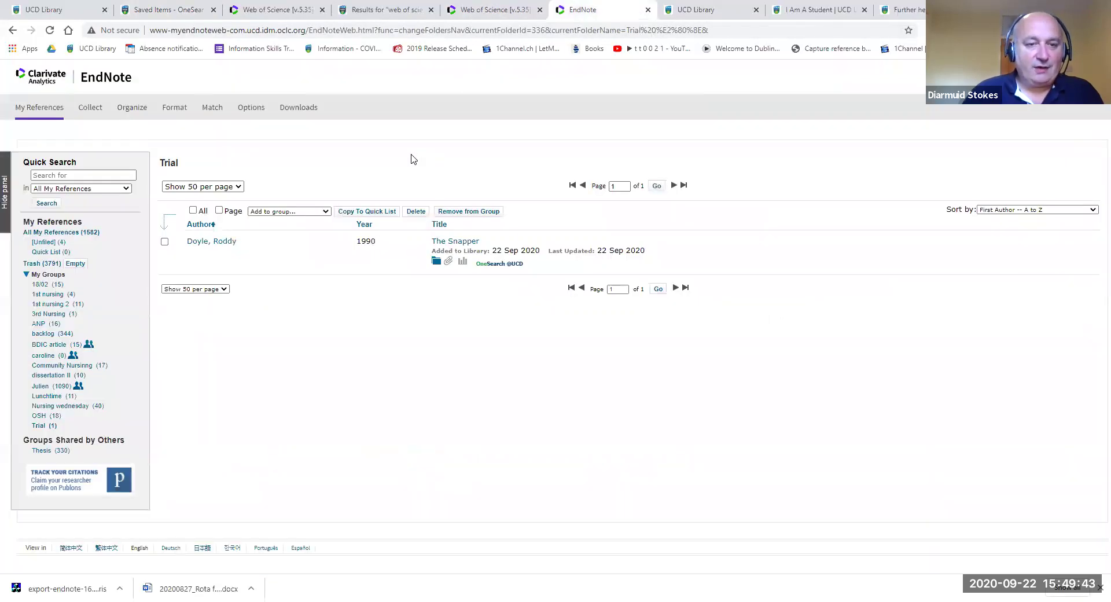
mouse_move(92, 110)
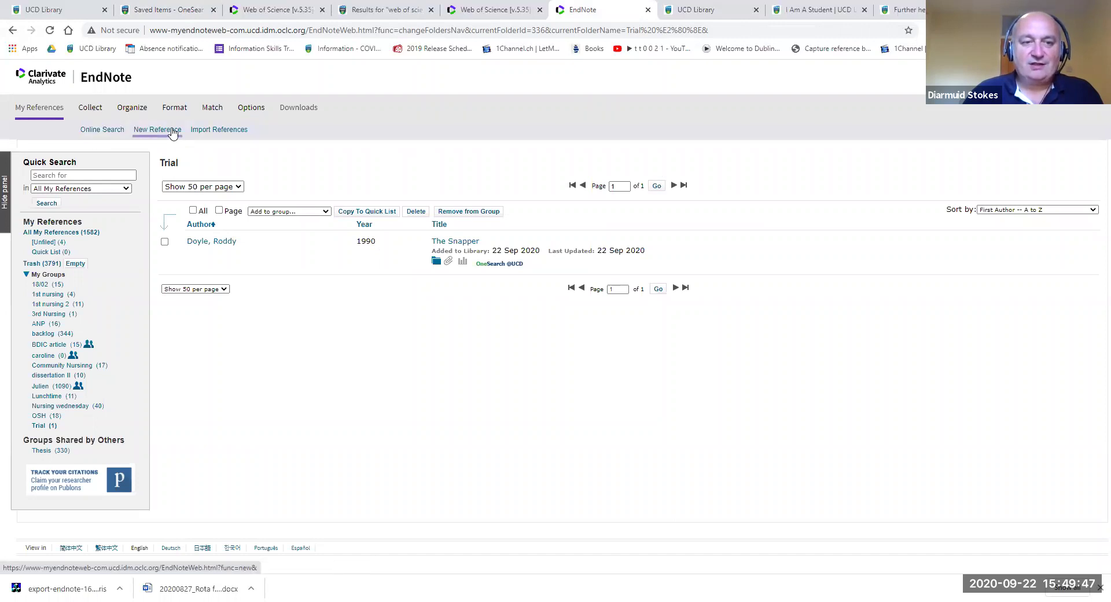
left_click(213, 130)
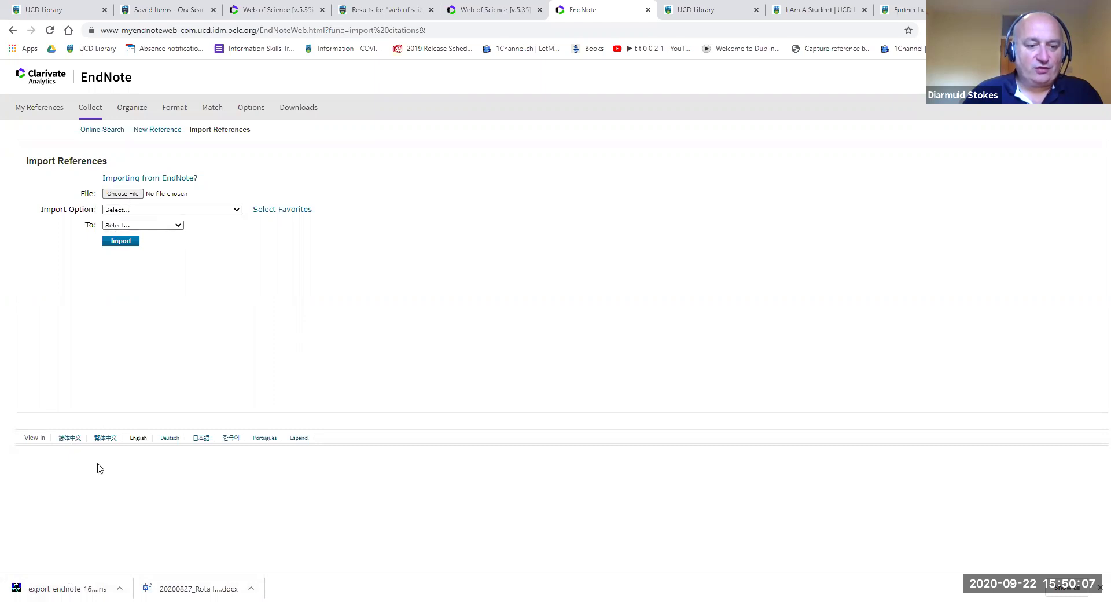
left_click(62, 588)
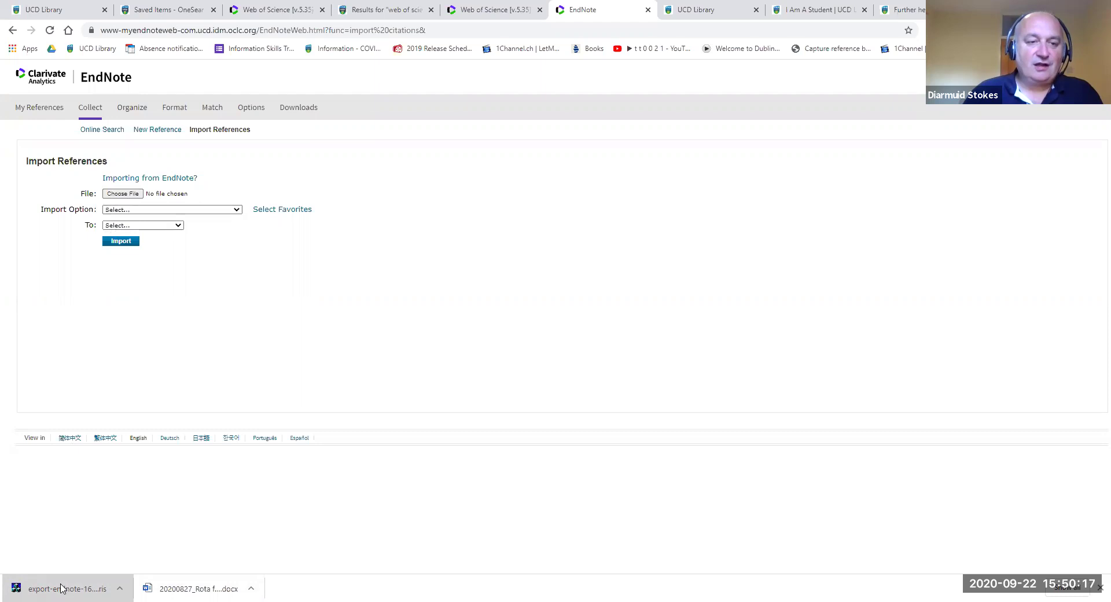
left_click_drag(62, 588, 123, 194)
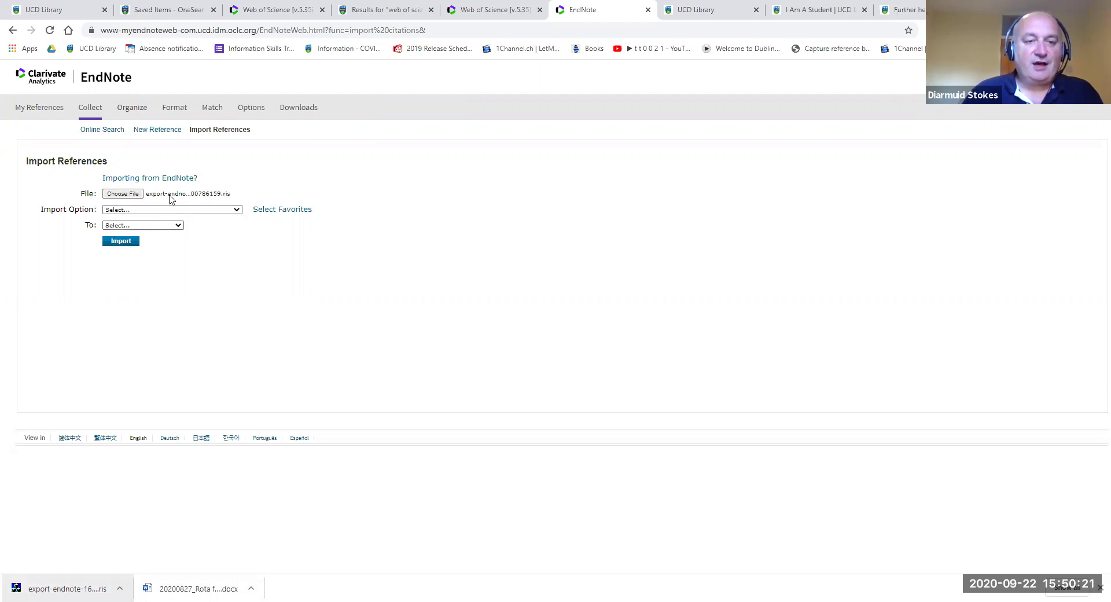
Step: Set the import option to ProQuest
left_click(137, 210)
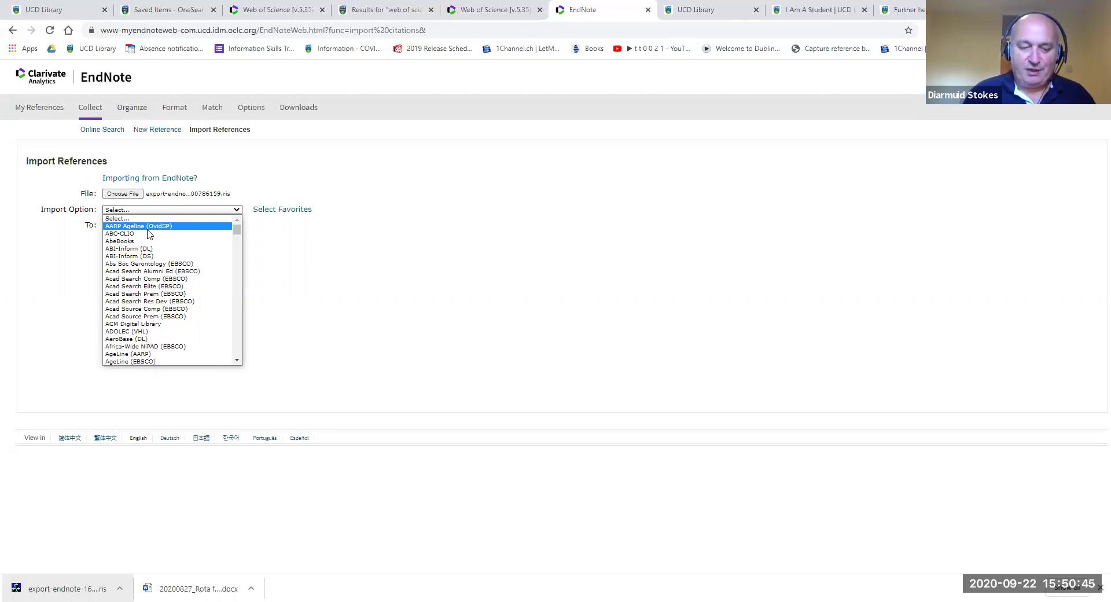
key("p")
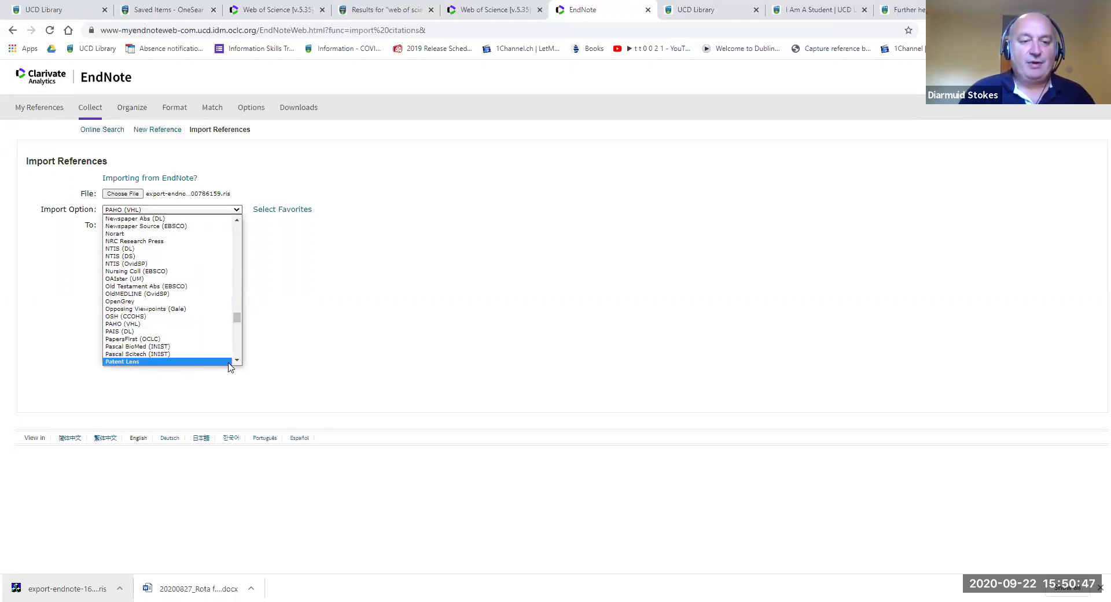
left_click(236, 361)
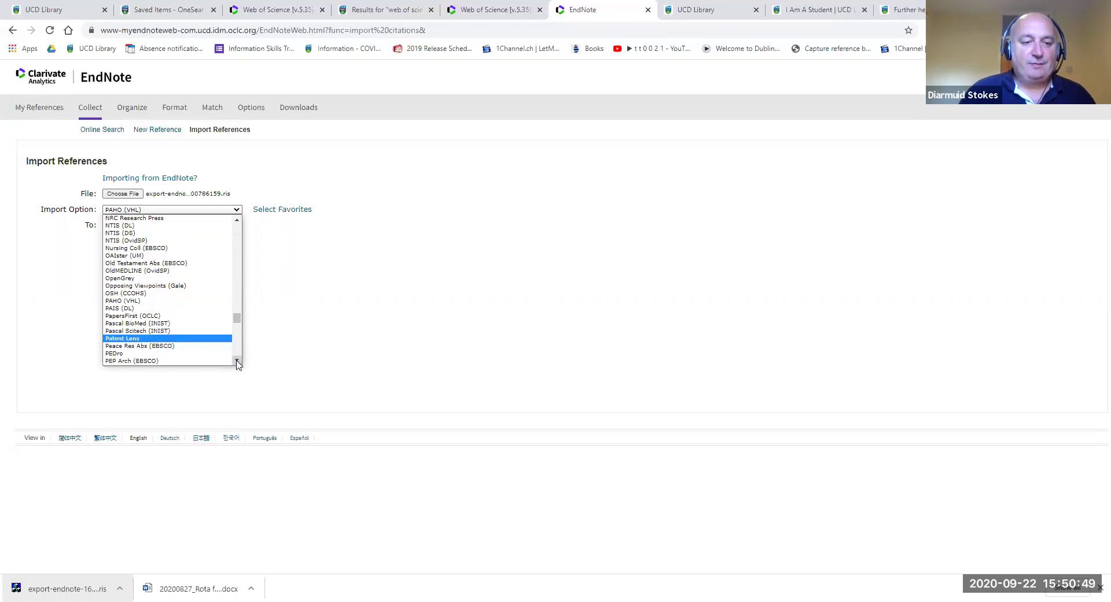
left_click(237, 362)
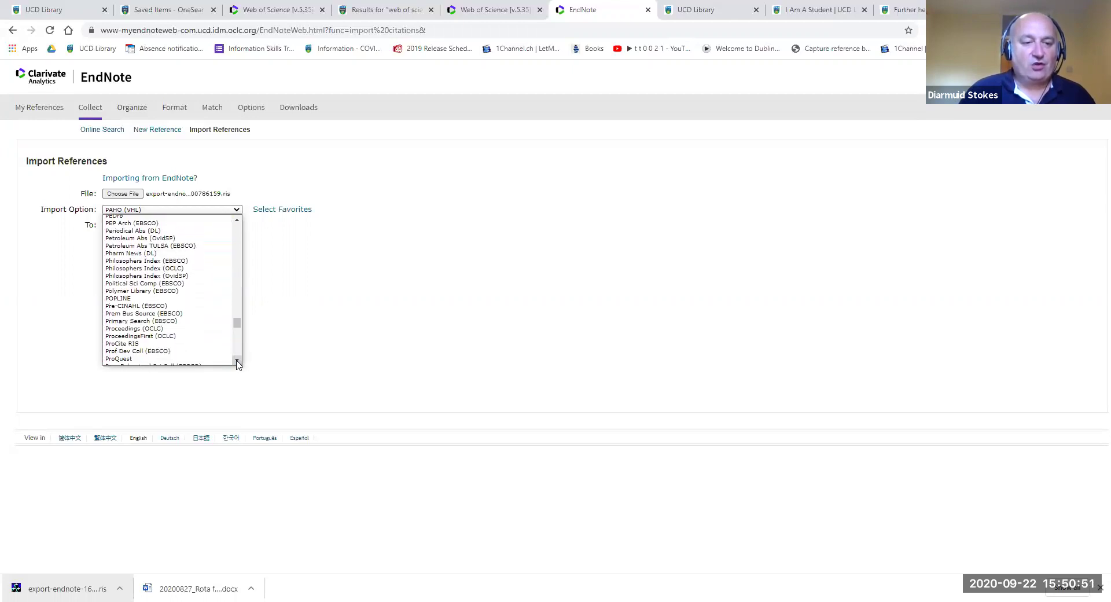
left_click(165, 331)
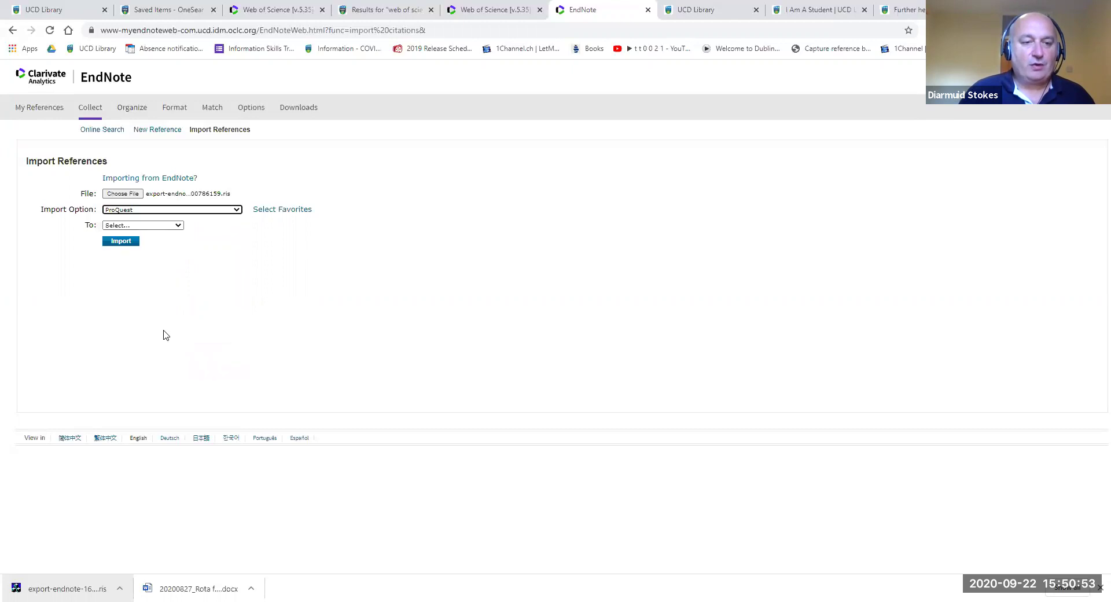
Step: Choose [Unfiled] as the destination and import the references
left_click(179, 226)
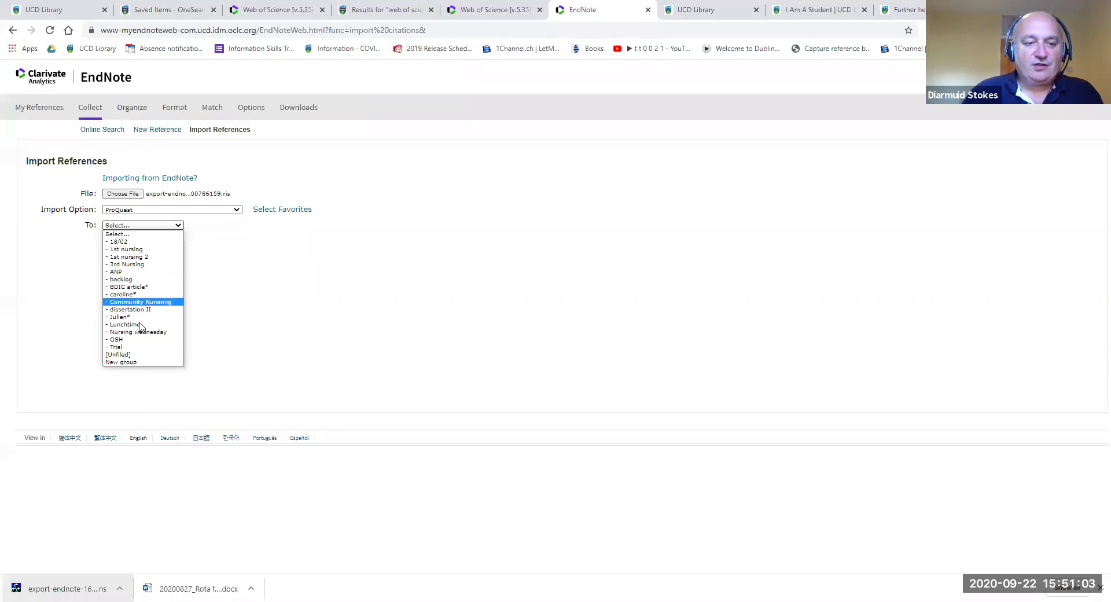
left_click(144, 356)
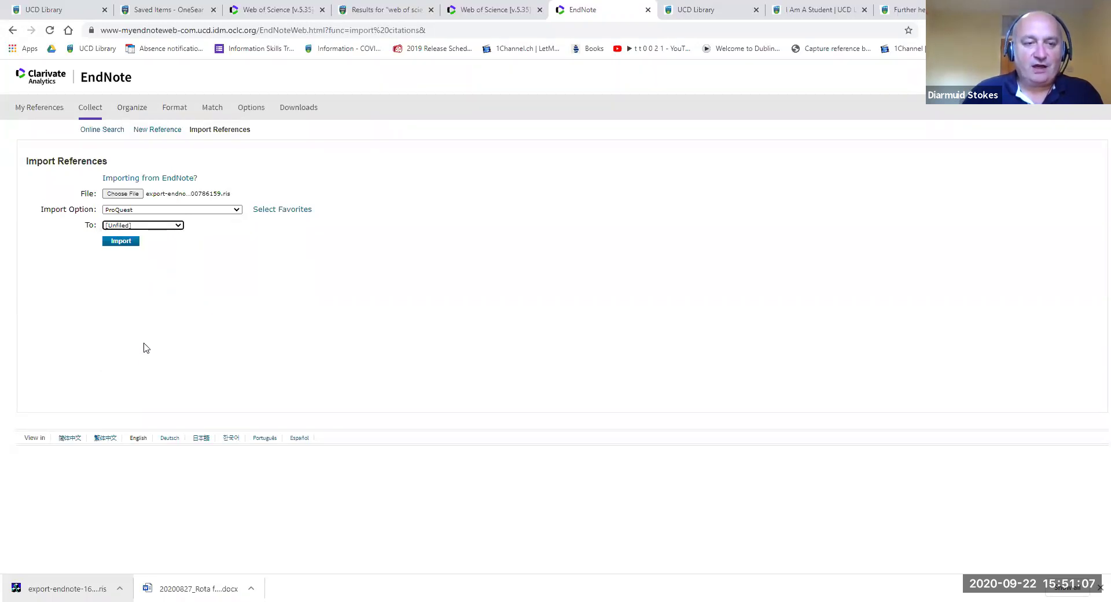
left_click(121, 243)
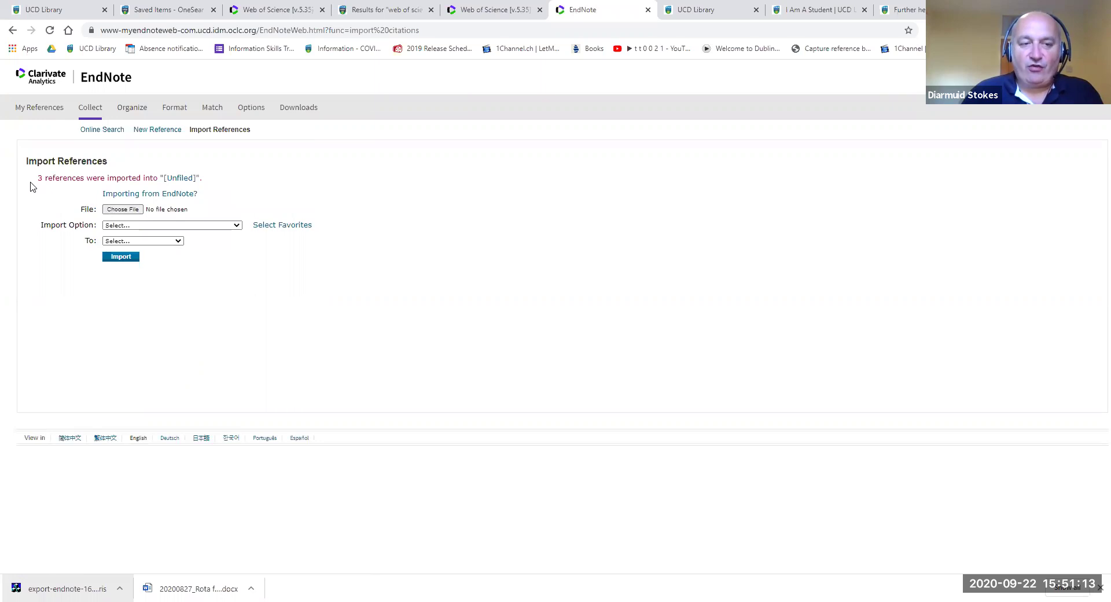
Step: Open the [Unfiled] references, view the record of "Nursing 2.0: Care in the Age of Technology", and return to the list
left_click(181, 182)
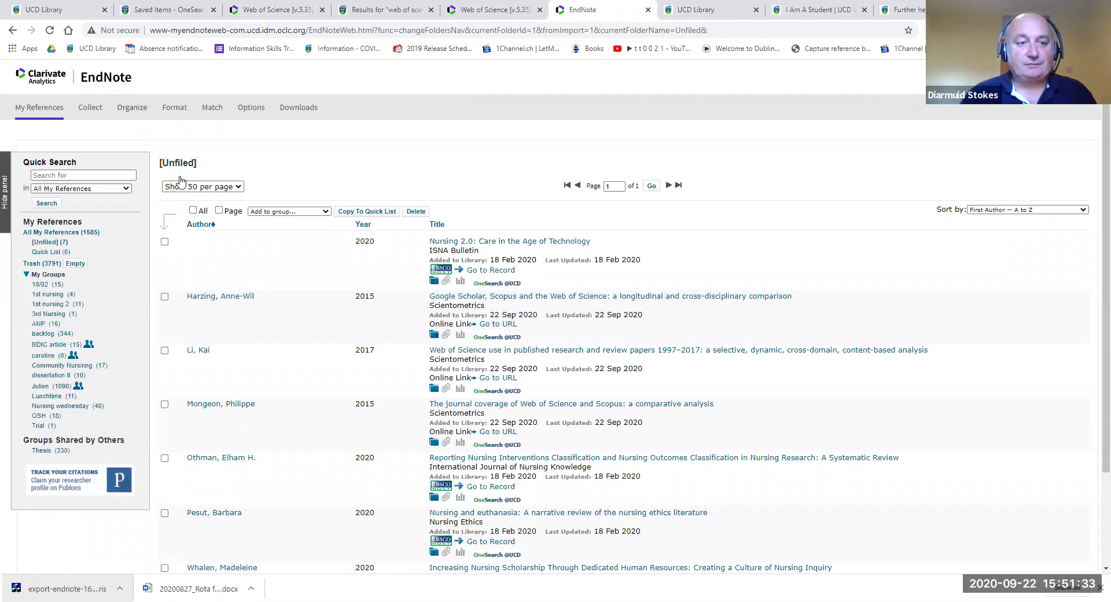
left_click(507, 243)
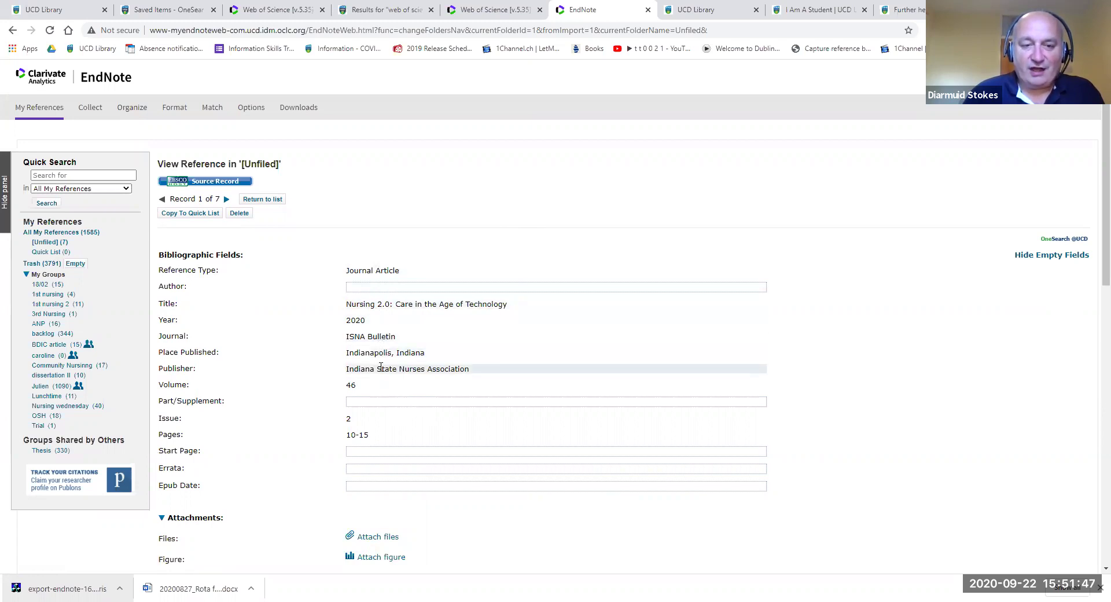
left_click(252, 201)
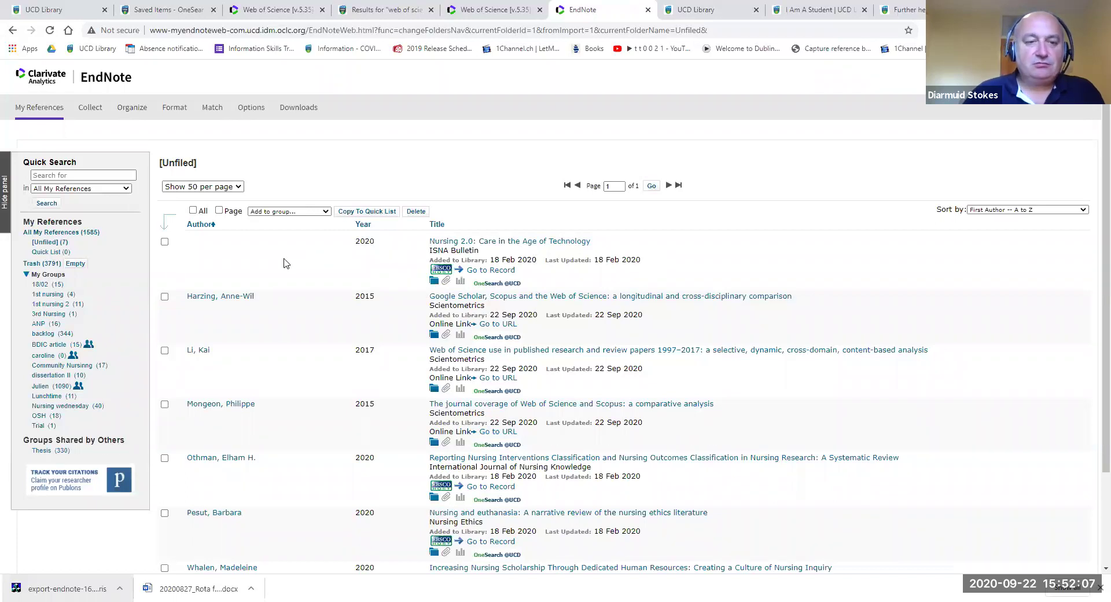
Step: Select all references in the [Unfiled] list and add them to the Trial group
left_click(164, 241)
left_click(165, 297)
left_click(164, 351)
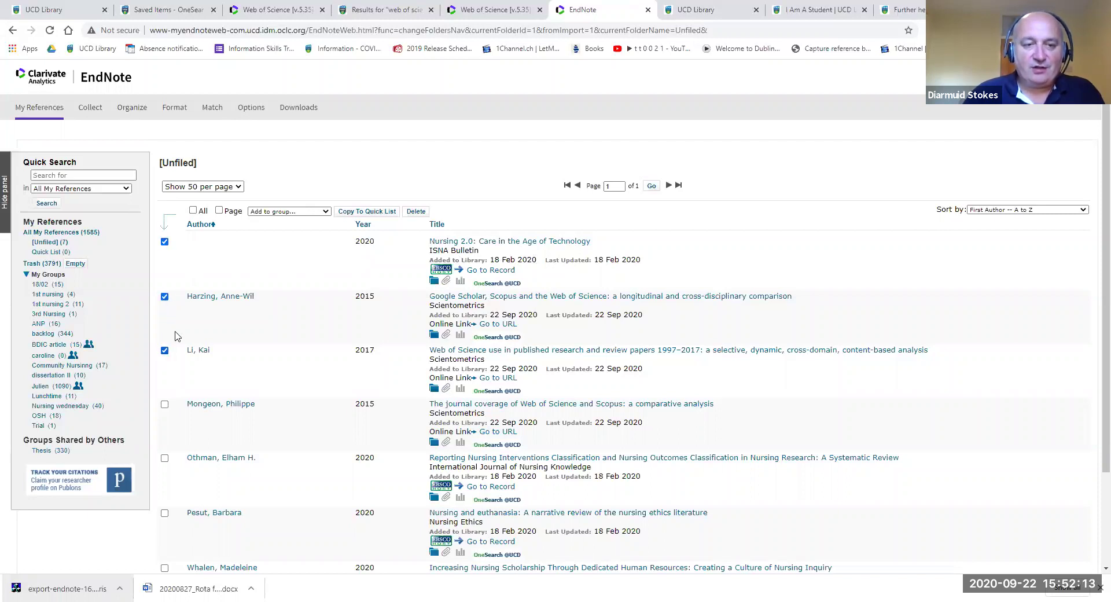
left_click(193, 211)
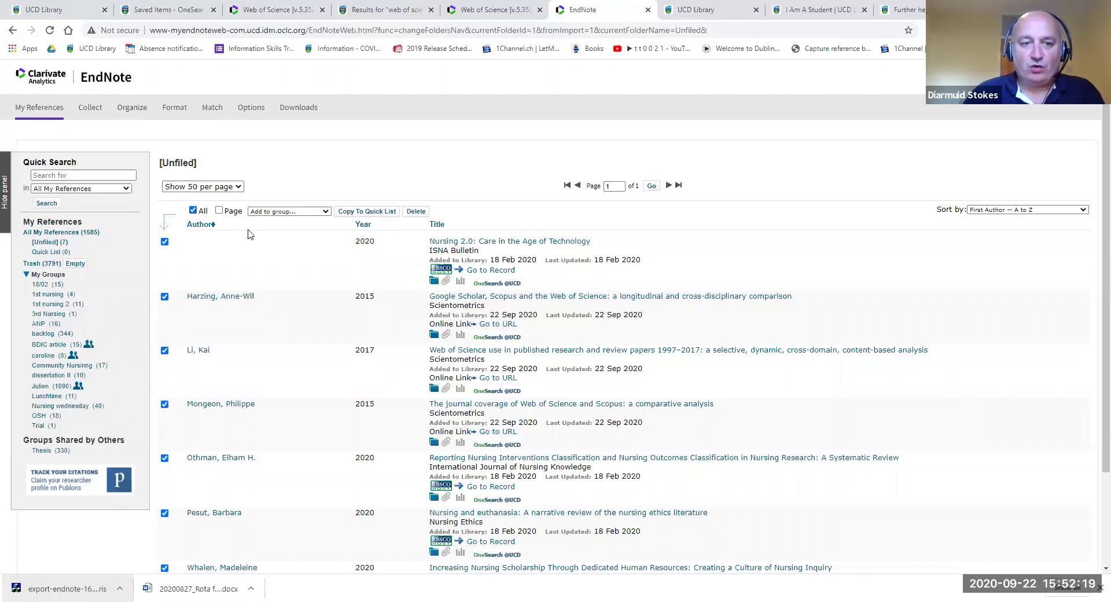
left_click(320, 212)
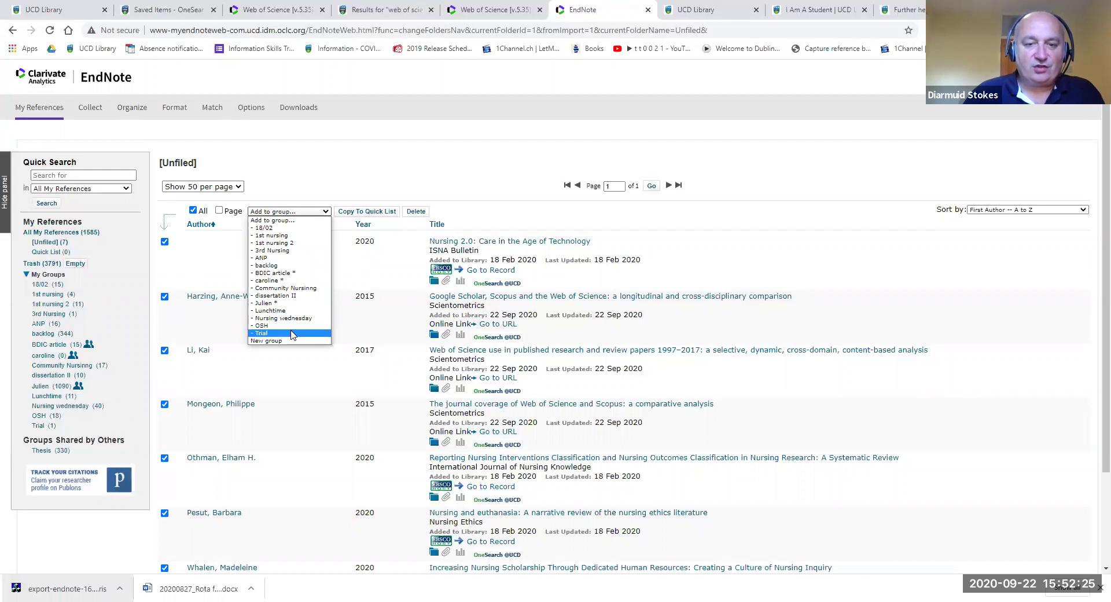
left_click(261, 333)
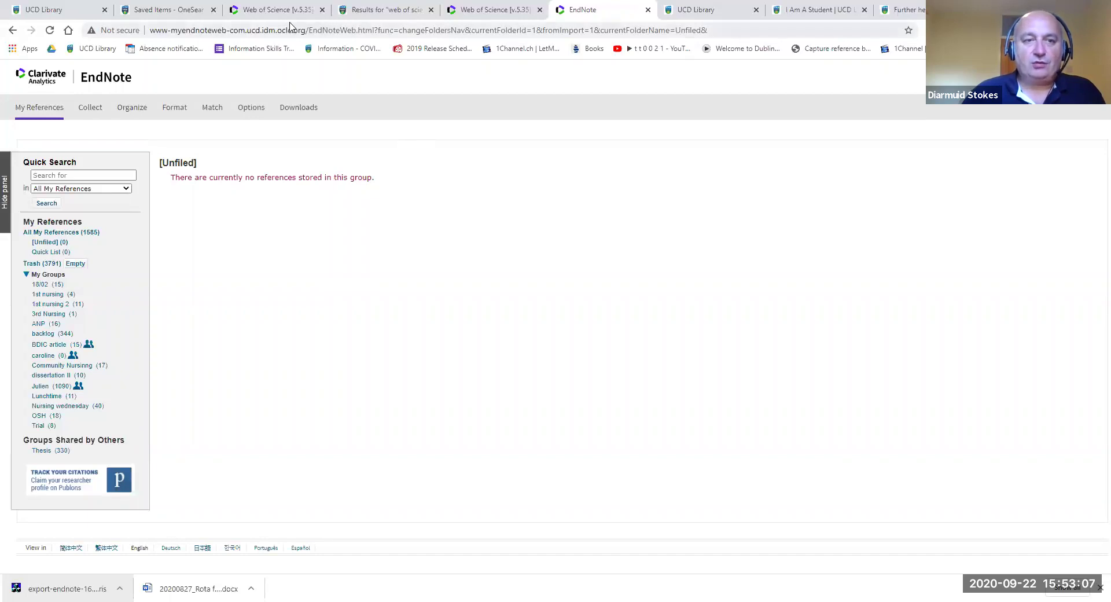
Step: Switch to OneSearch, search for "science direct", and open the ScienceDirect Journals database
left_click(180, 14)
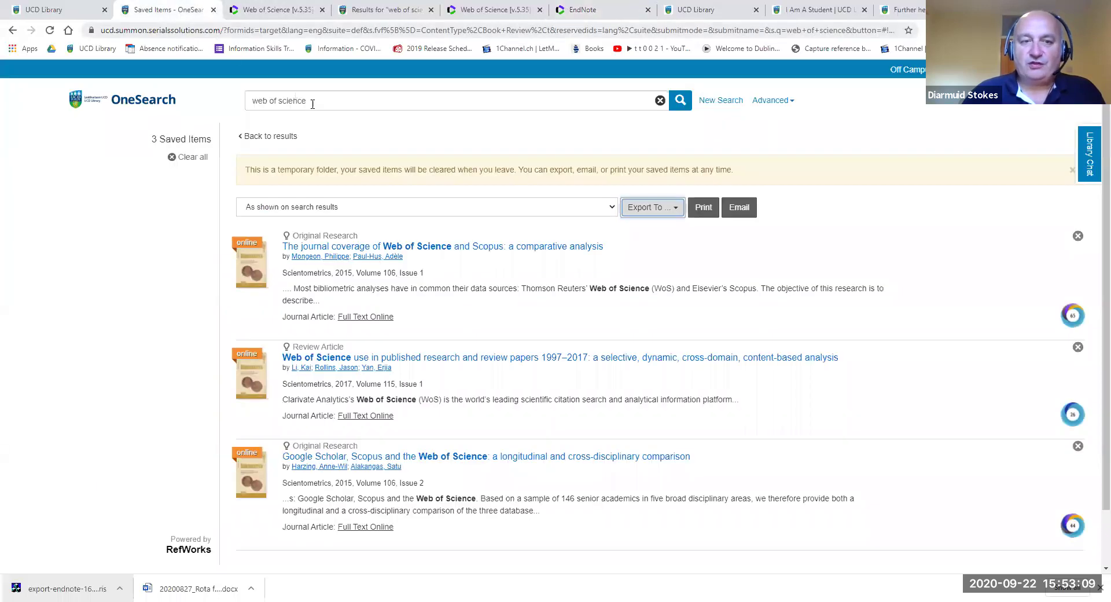
left_click_drag(339, 102, 235, 105)
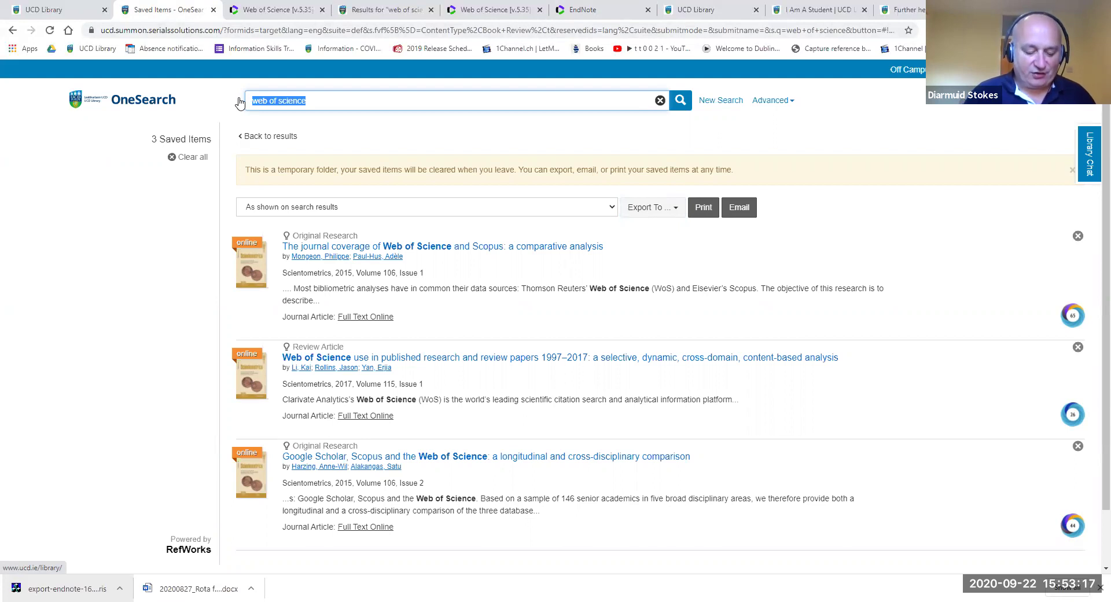
type("science direct")
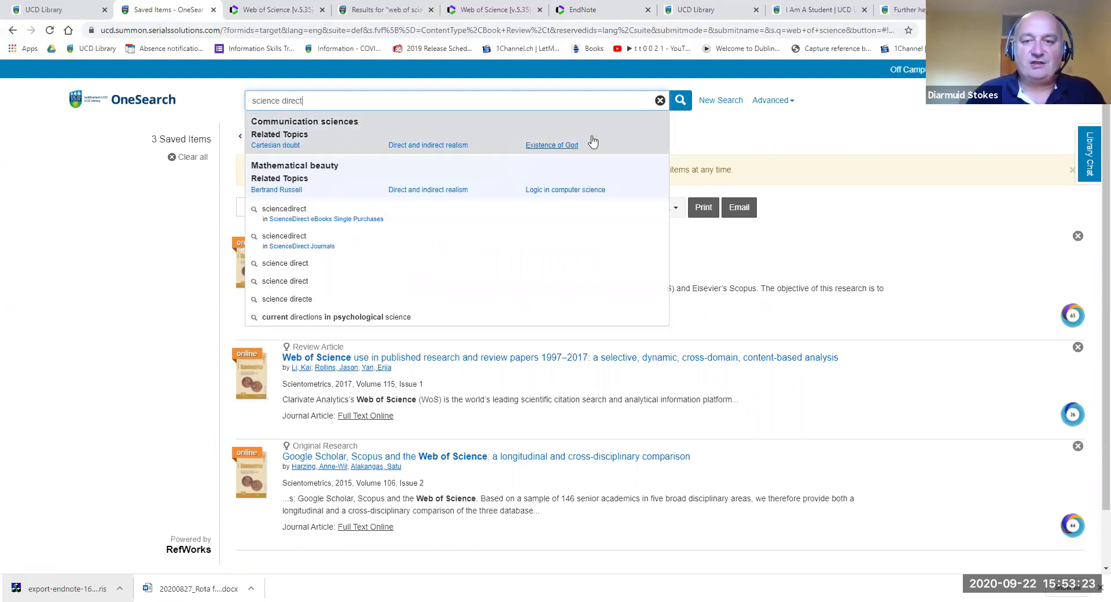
left_click(679, 108)
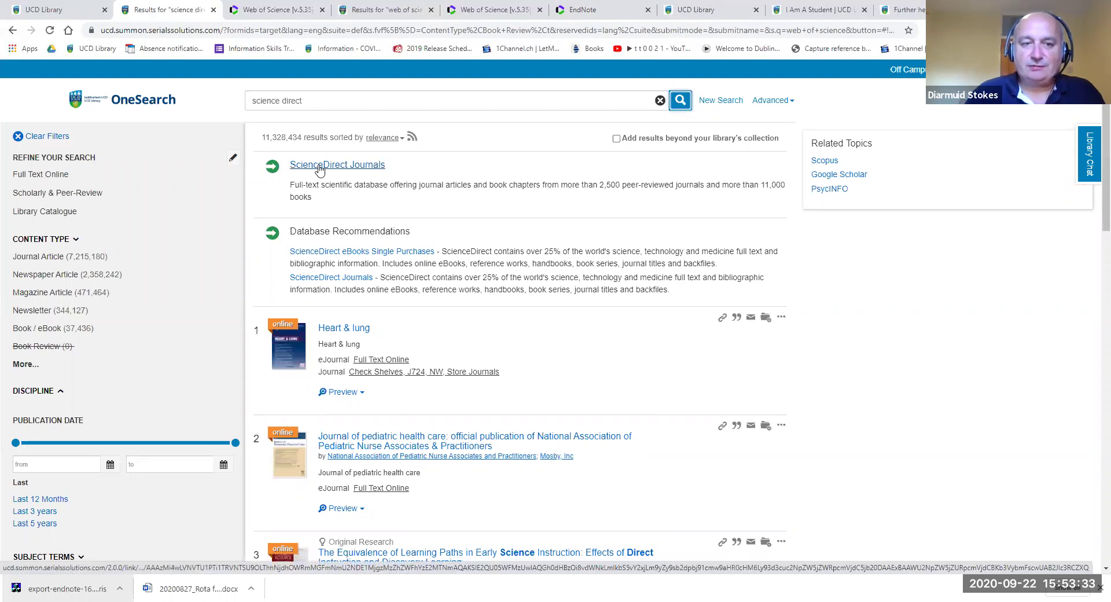
left_click(320, 166)
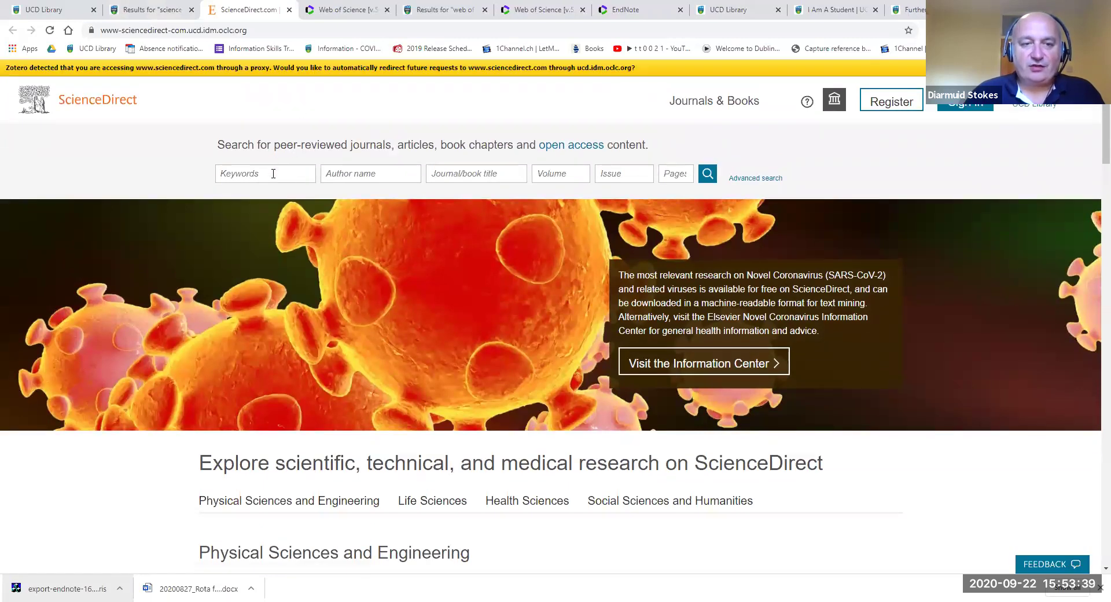
Step: Search ScienceDirect for the keywords "james Joyce"
left_click(273, 173)
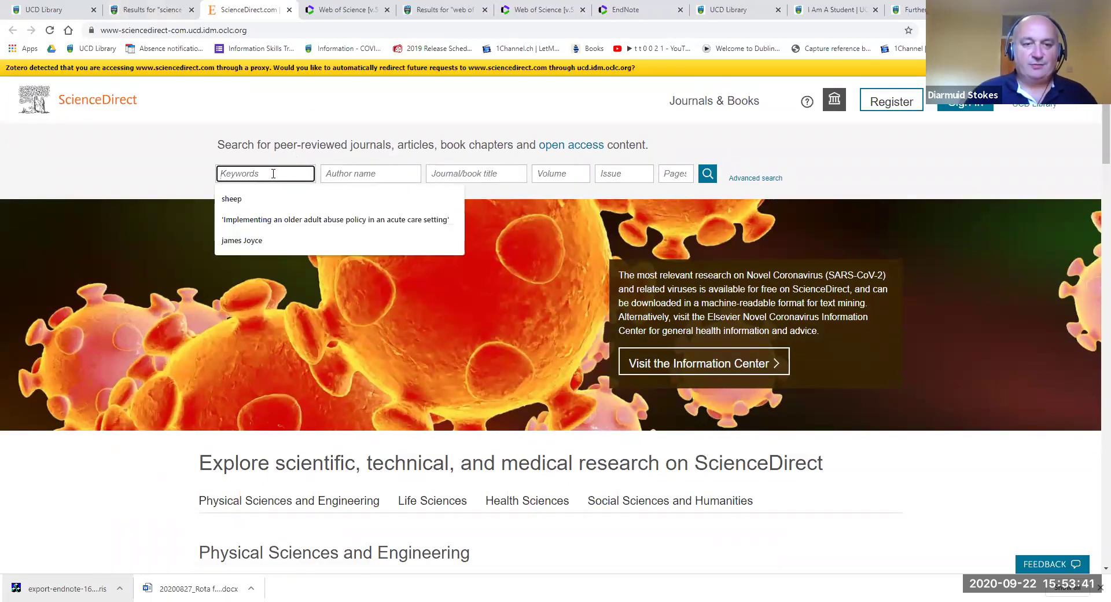
left_click(247, 241)
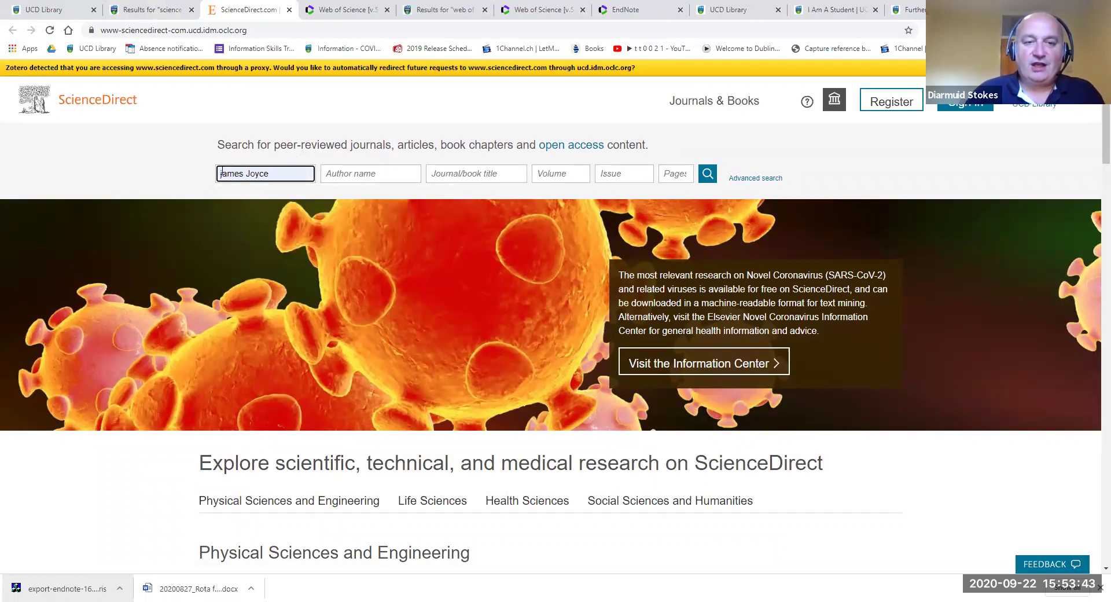
left_click(708, 177)
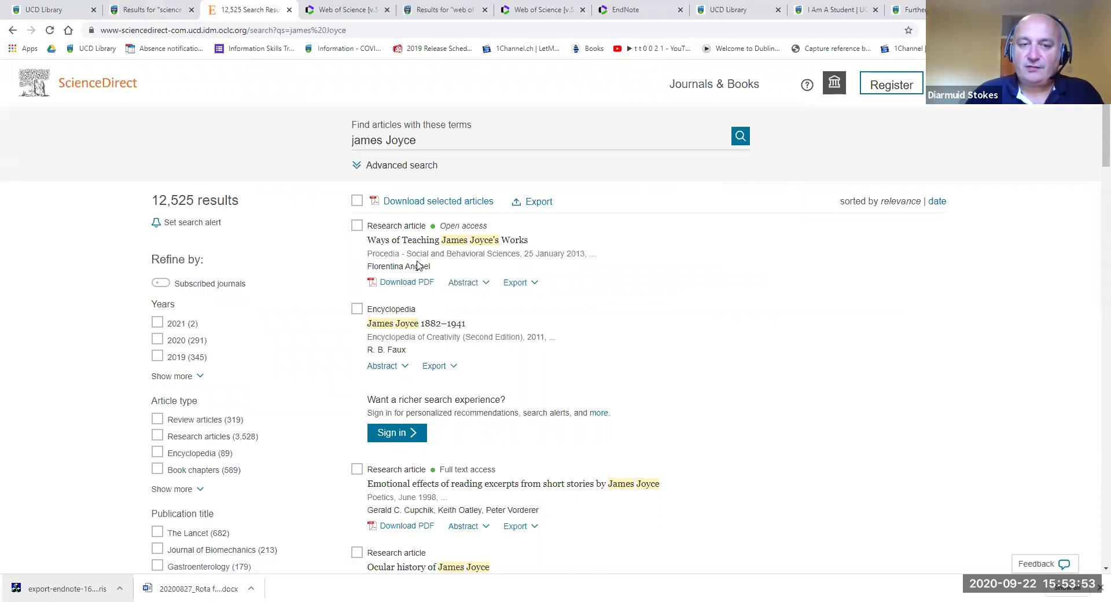
Step: Select the first three search results and export their citations to RIS
left_click(357, 227)
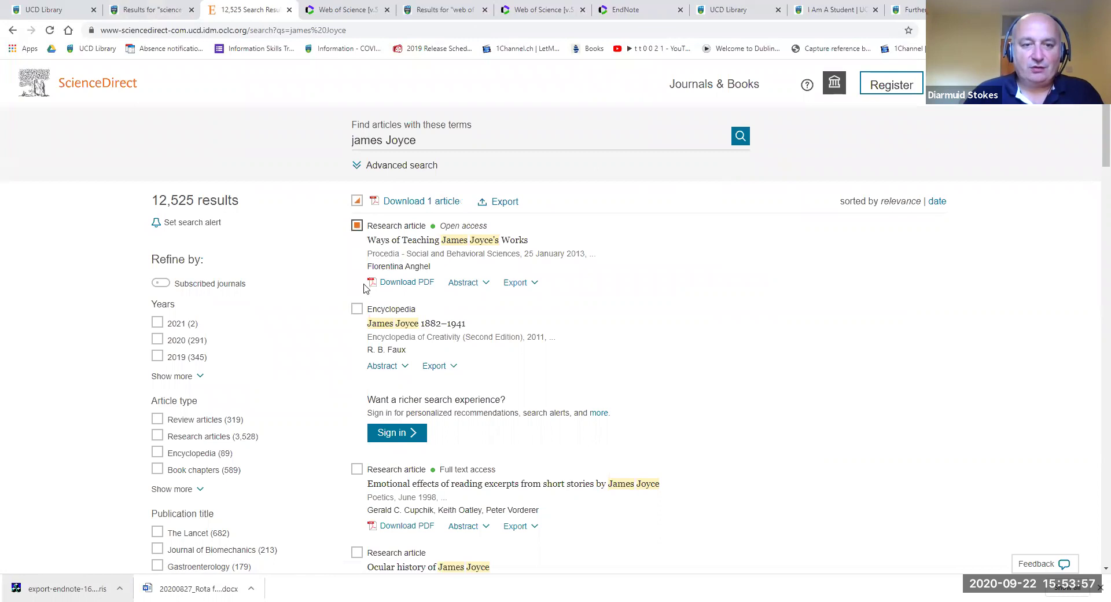
left_click(357, 309)
left_click(357, 469)
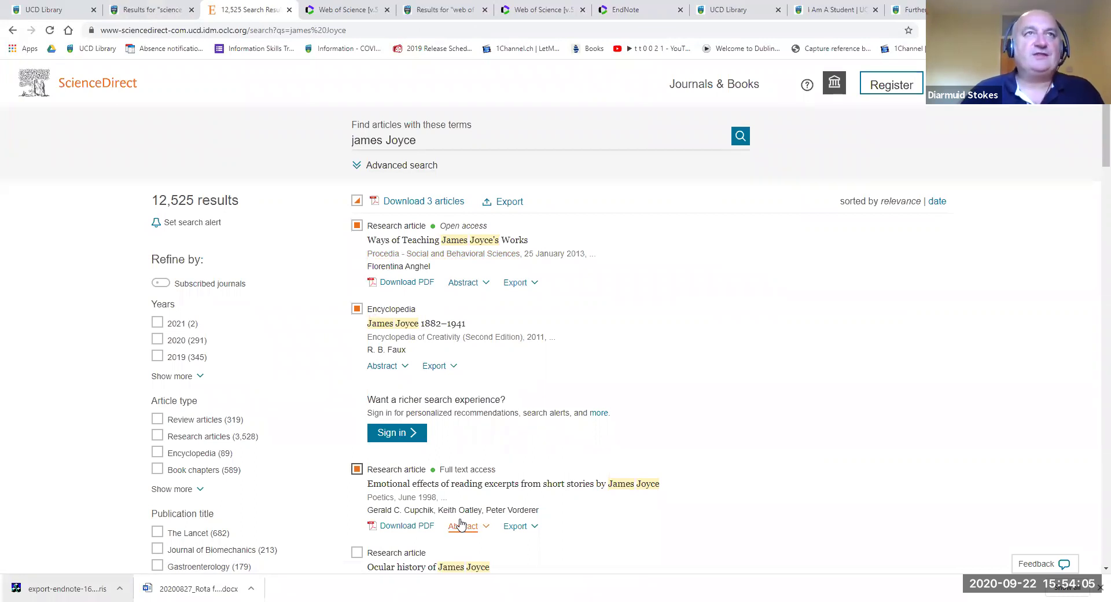
left_click(509, 204)
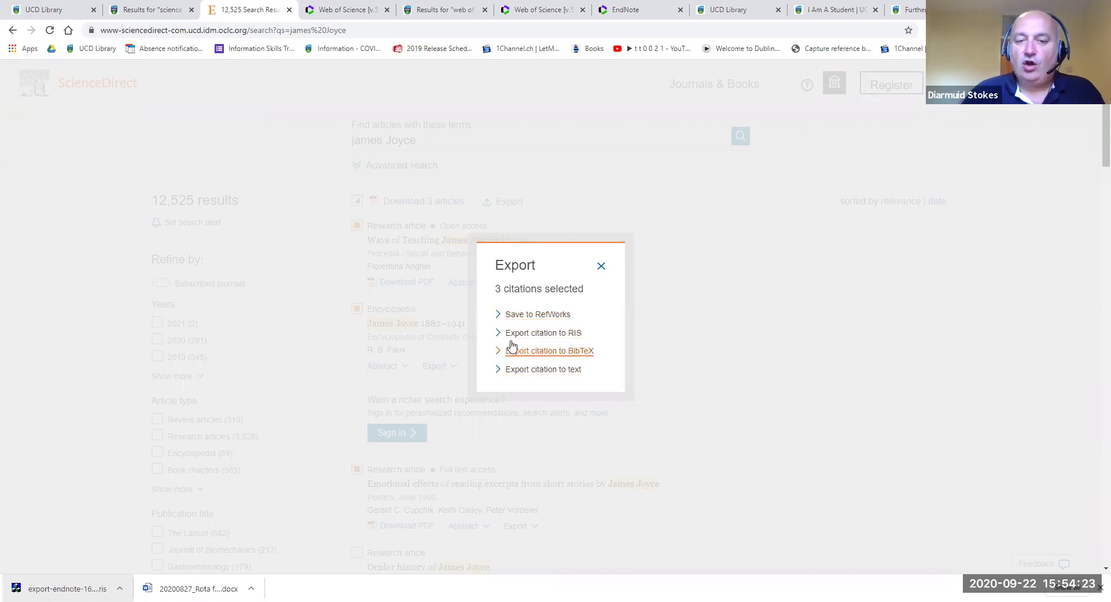
left_click(549, 339)
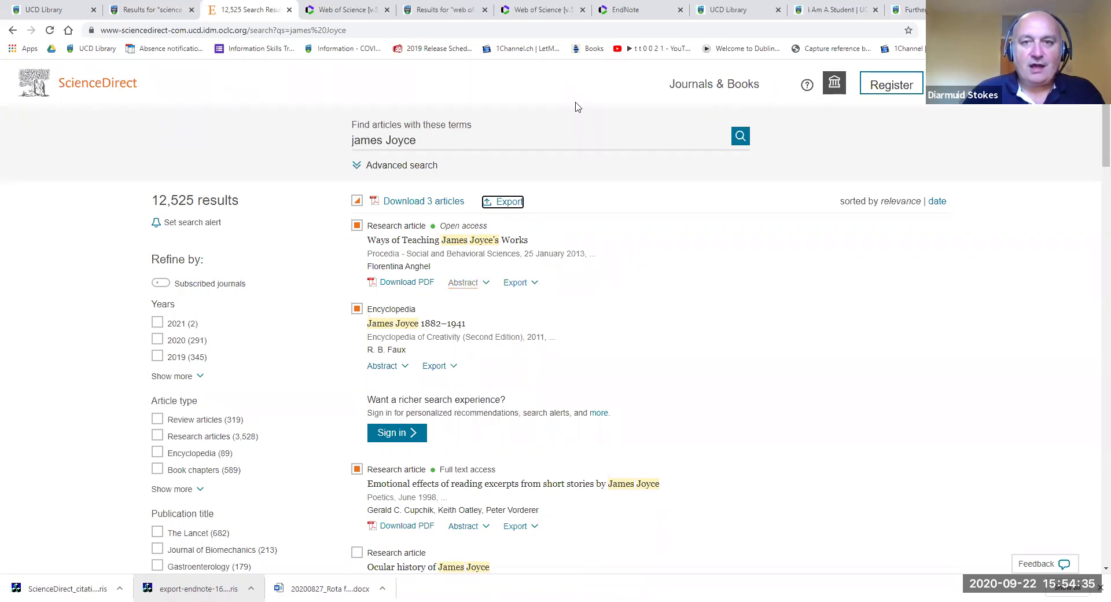
Step: Switch back to EndNote, start a reference import, and supply the downloaded ScienceDirect citations RIS file as its source
left_click(541, 10)
left_click(592, 17)
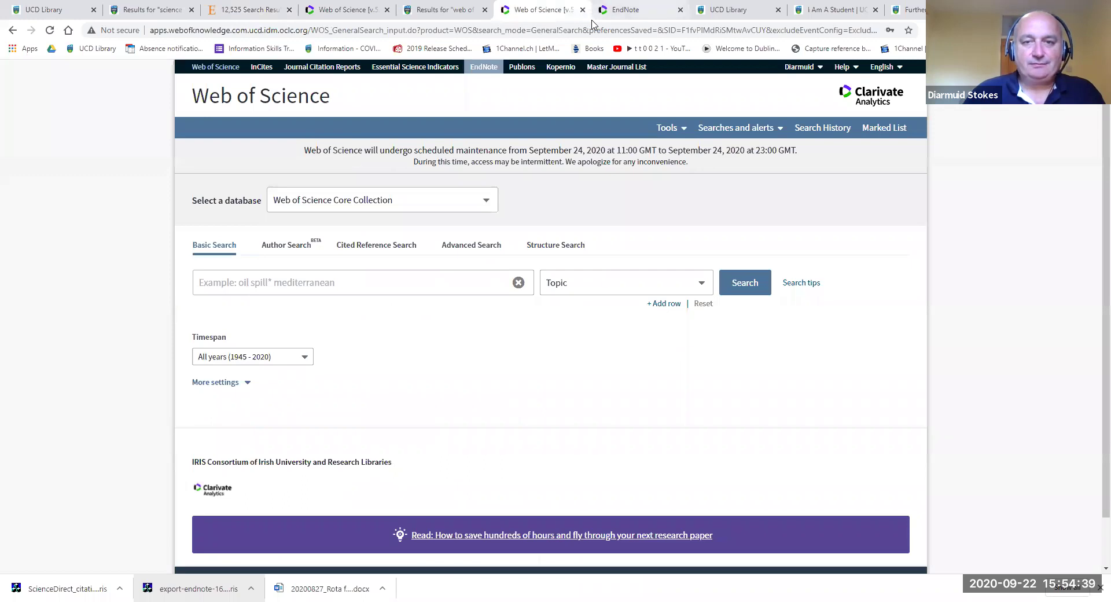
mouse_move(97, 109)
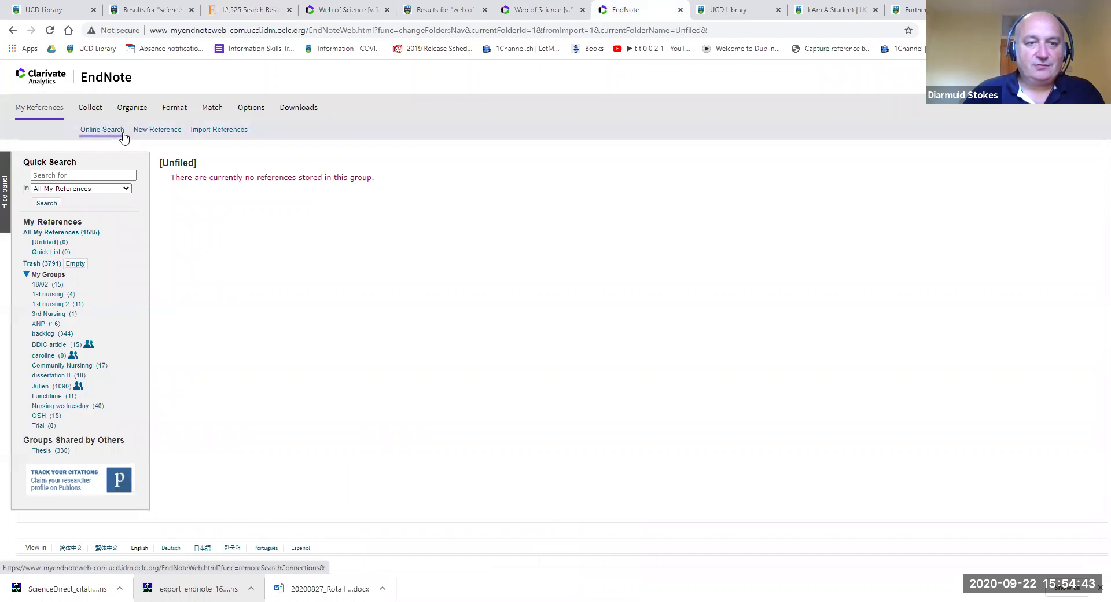
left_click(215, 130)
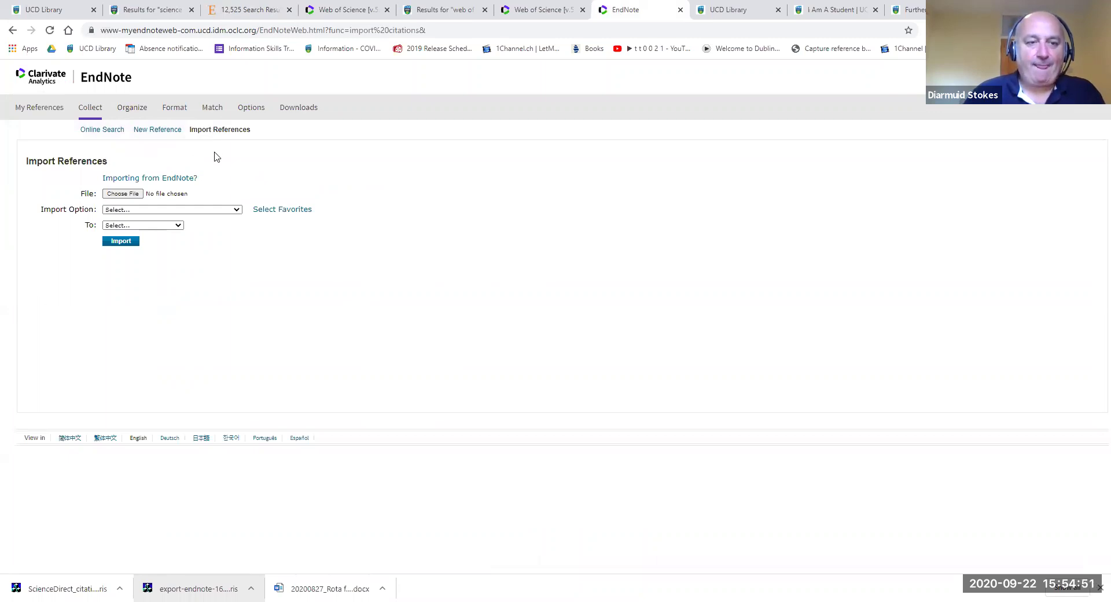
left_click(132, 194)
left_click(515, 247)
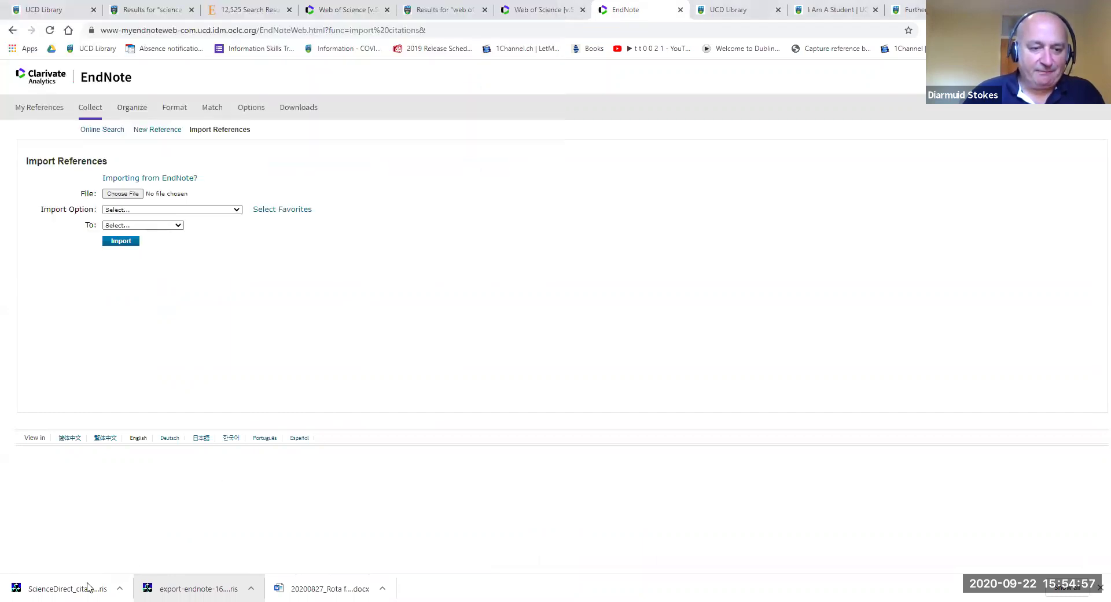
left_click(76, 588)
left_click_drag(75, 588, 132, 197)
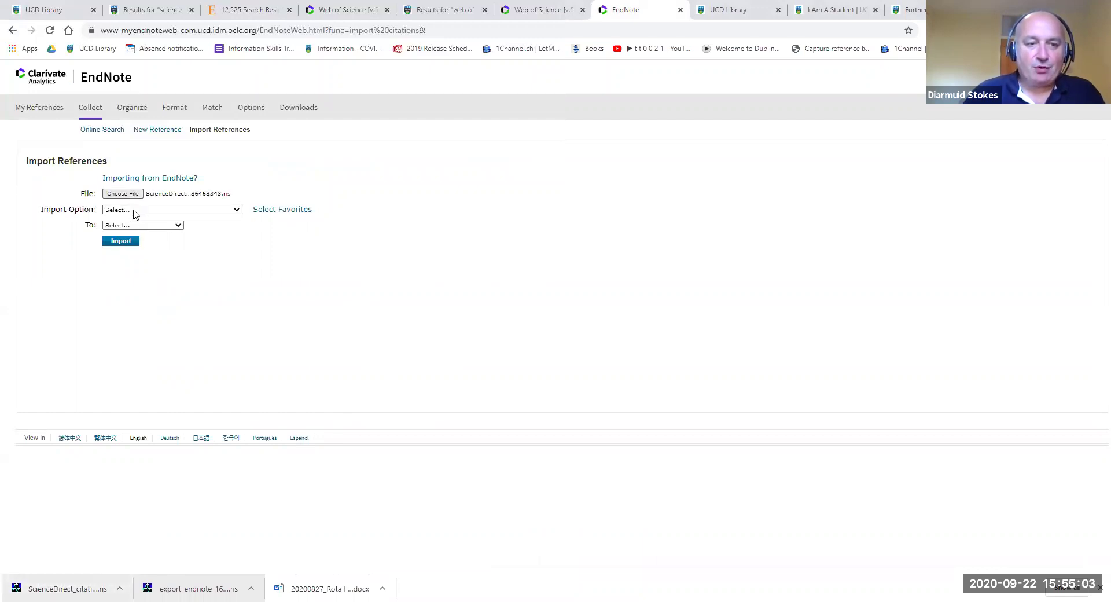
Step: Set the import option to ScienceDirect
left_click(135, 211)
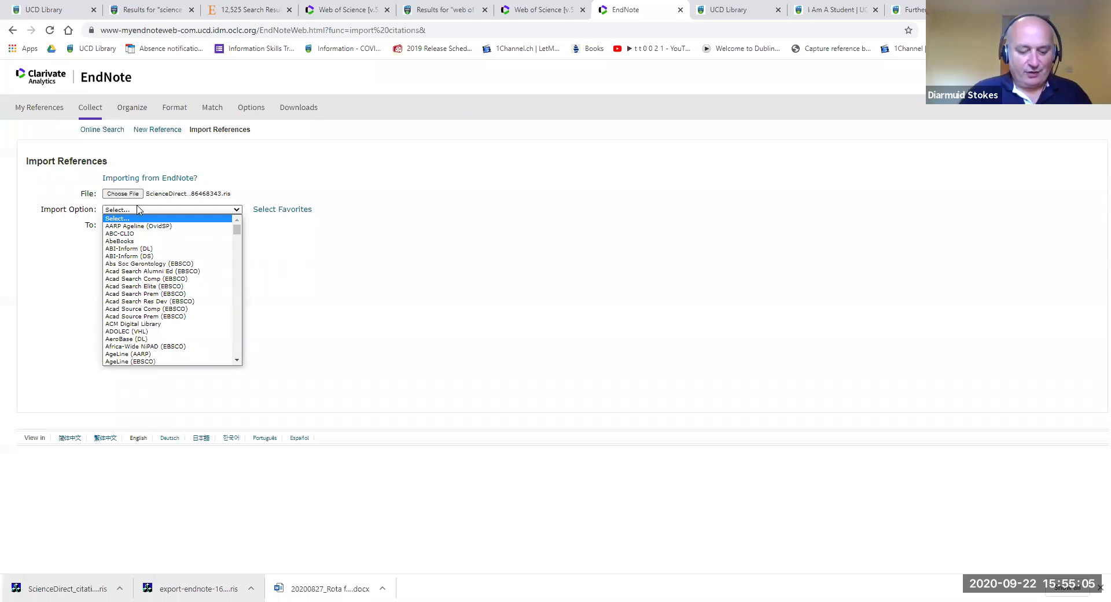
key("s")
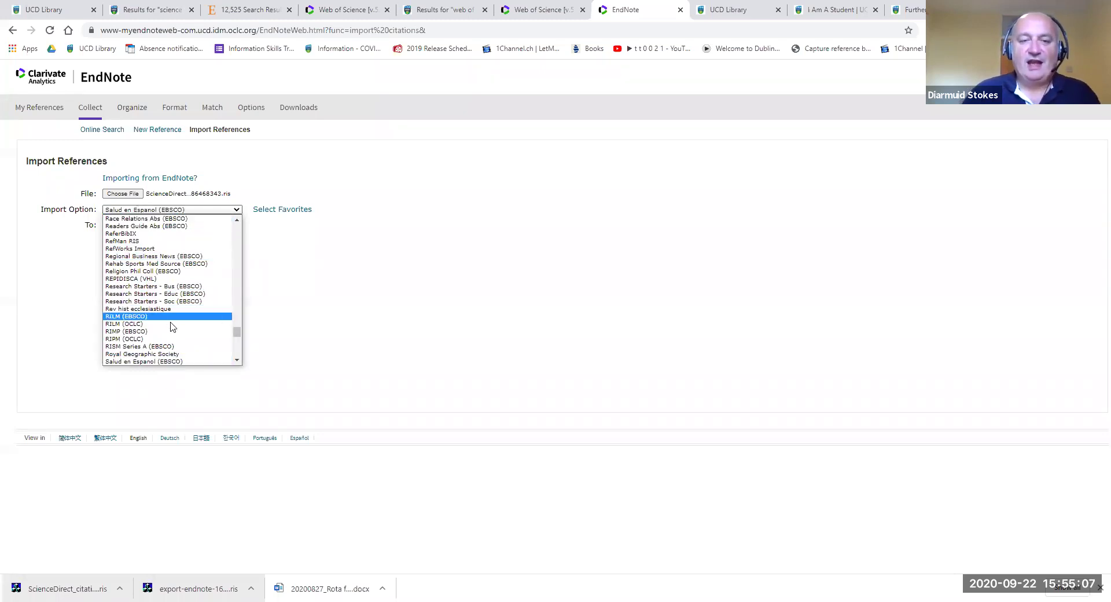
left_click(237, 360)
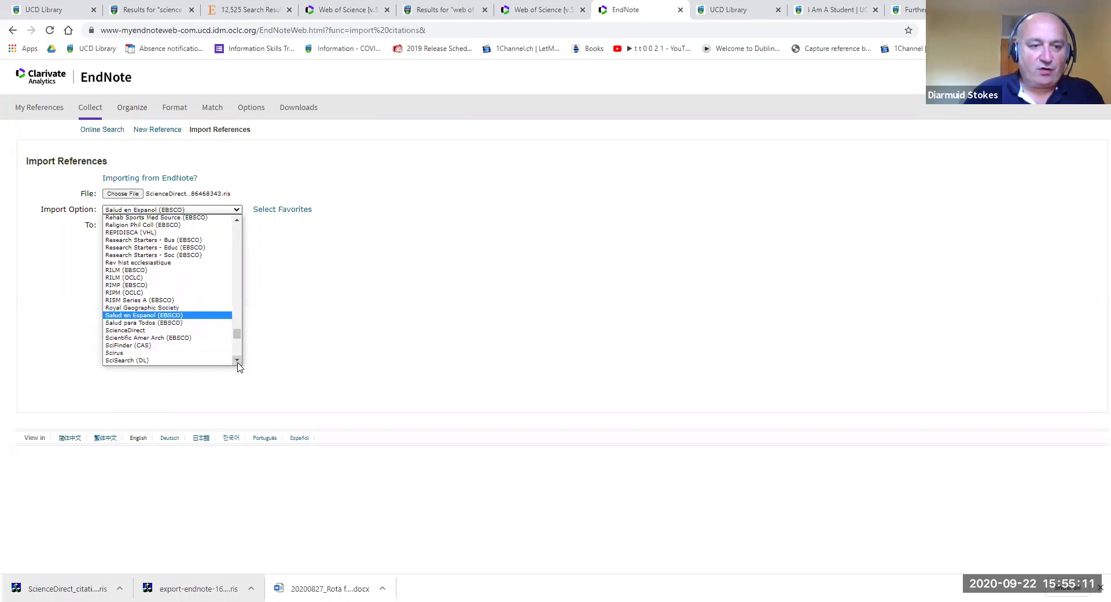
left_click(165, 331)
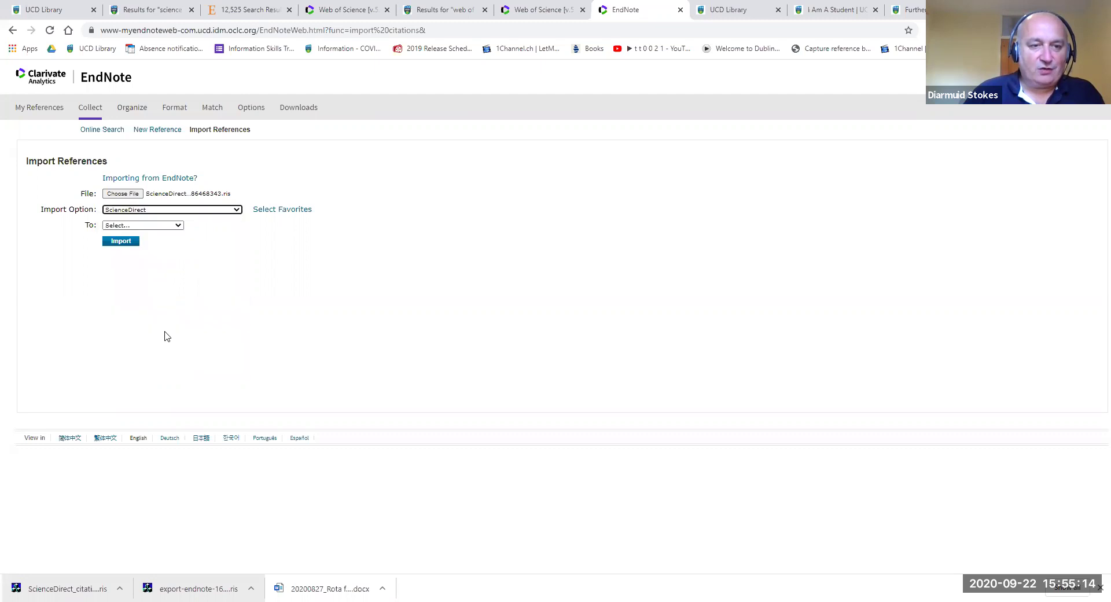
Step: Set the import destination to [Unfiled] and import the ScienceDirect references
left_click(180, 227)
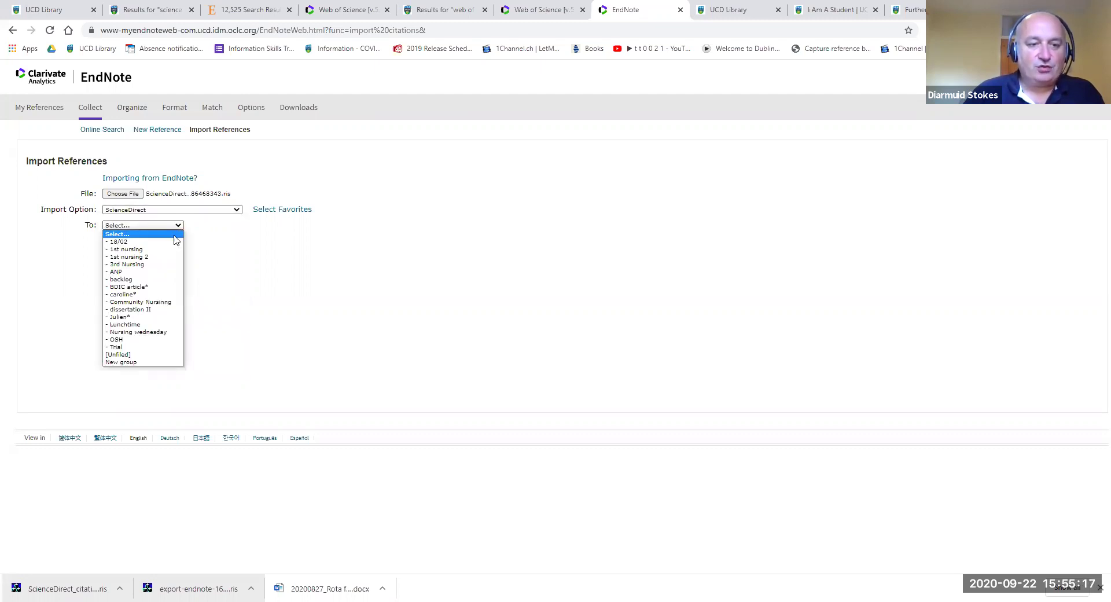
left_click(152, 355)
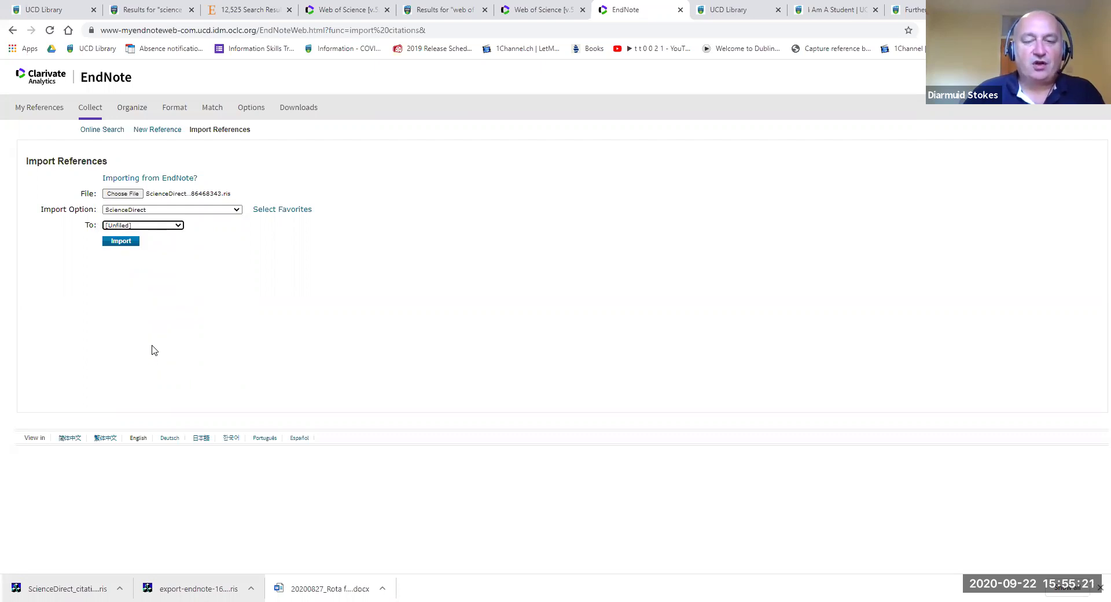
left_click(128, 246)
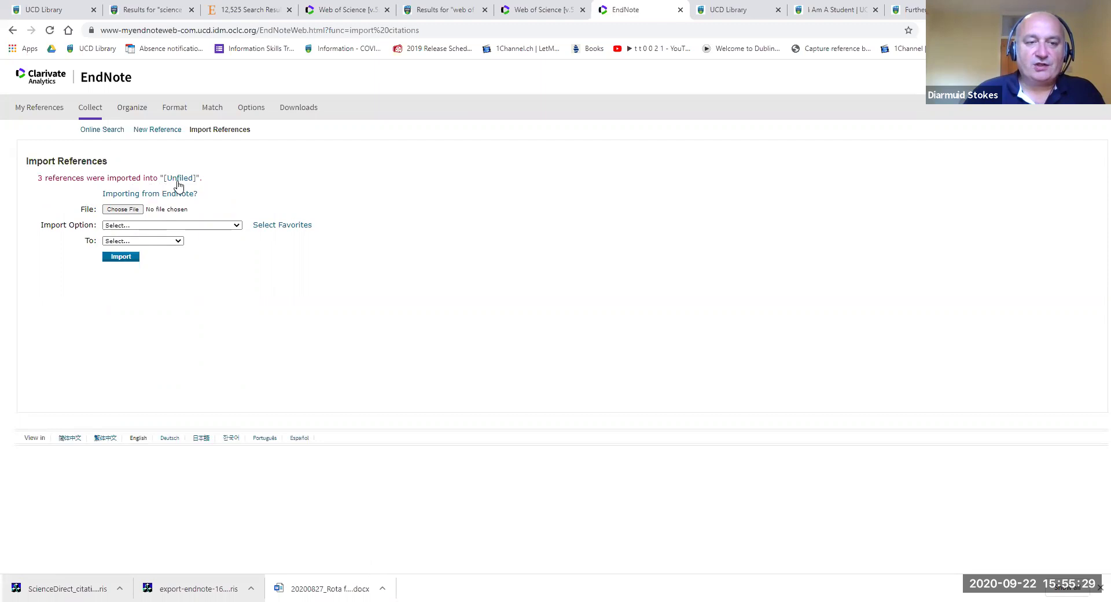
Step: Open the [Unfiled] references, view the record of "Ways of Teaching James Joyce's Works", and return to the list
left_click(179, 180)
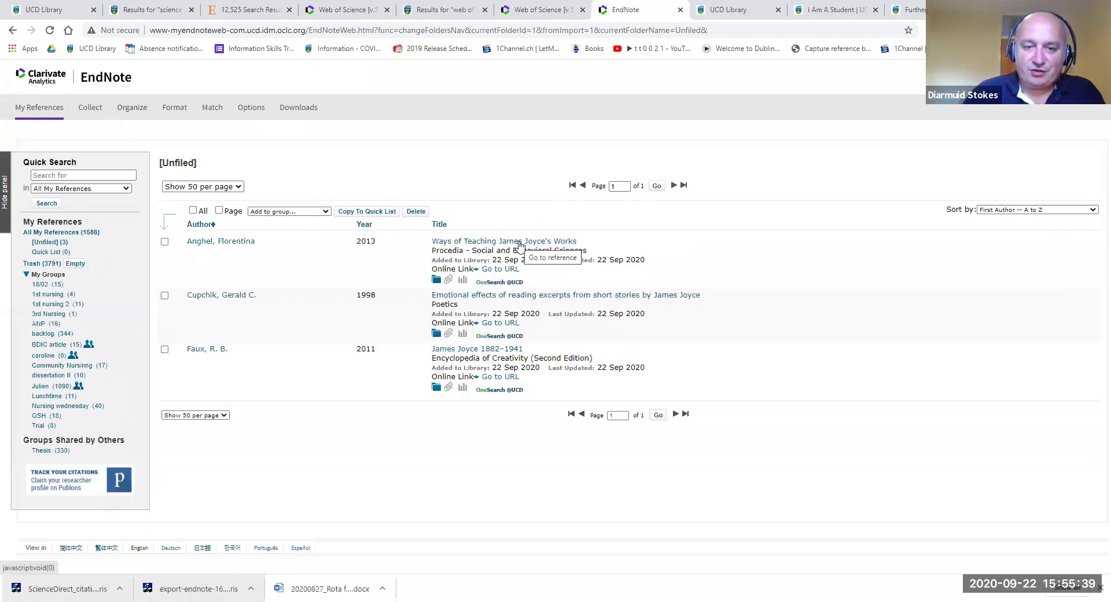
left_click(519, 242)
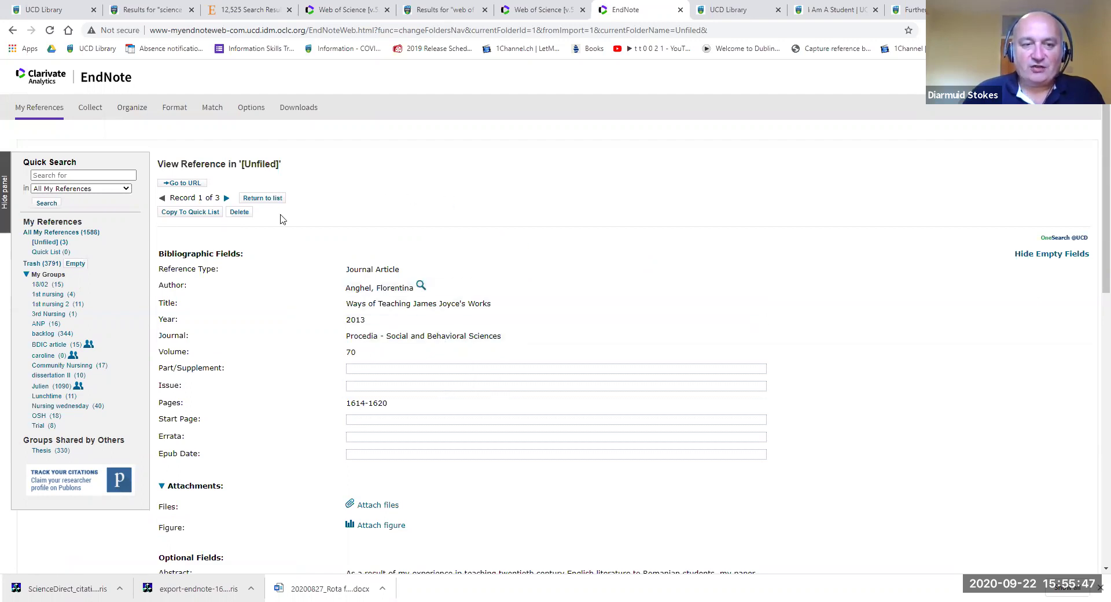
left_click(268, 200)
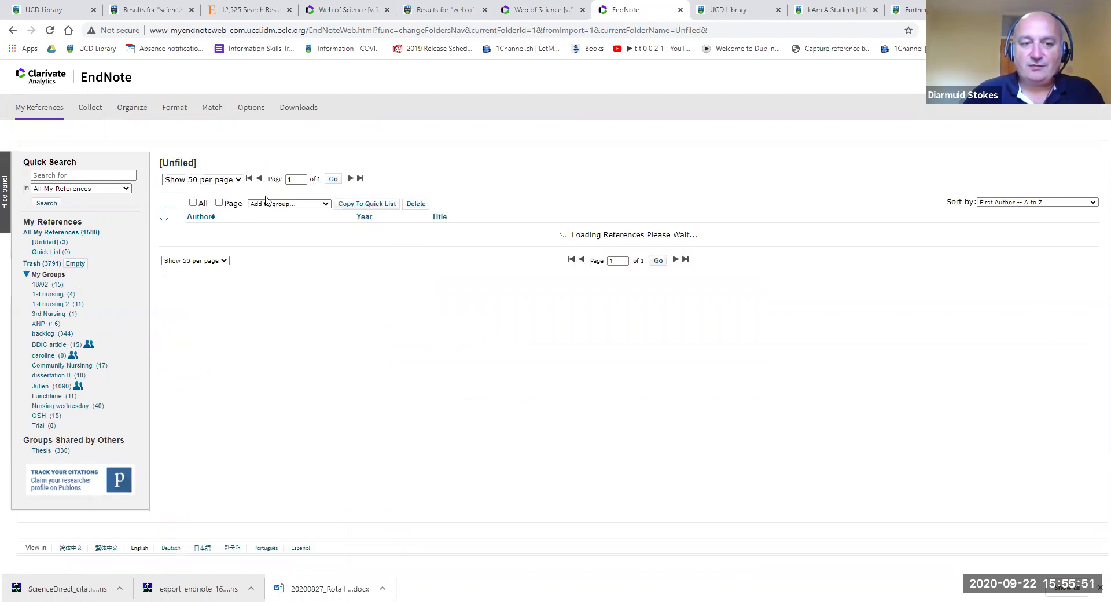
Step: Add all the imported James Joyce references from [Unfiled] to the Trial group
left_click(193, 211)
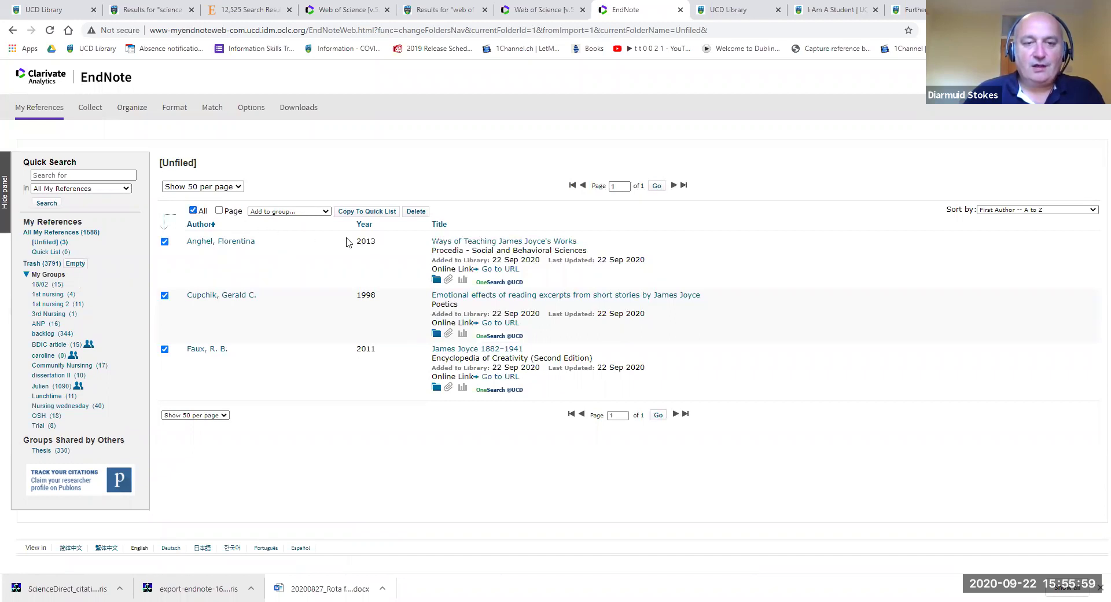
left_click(318, 212)
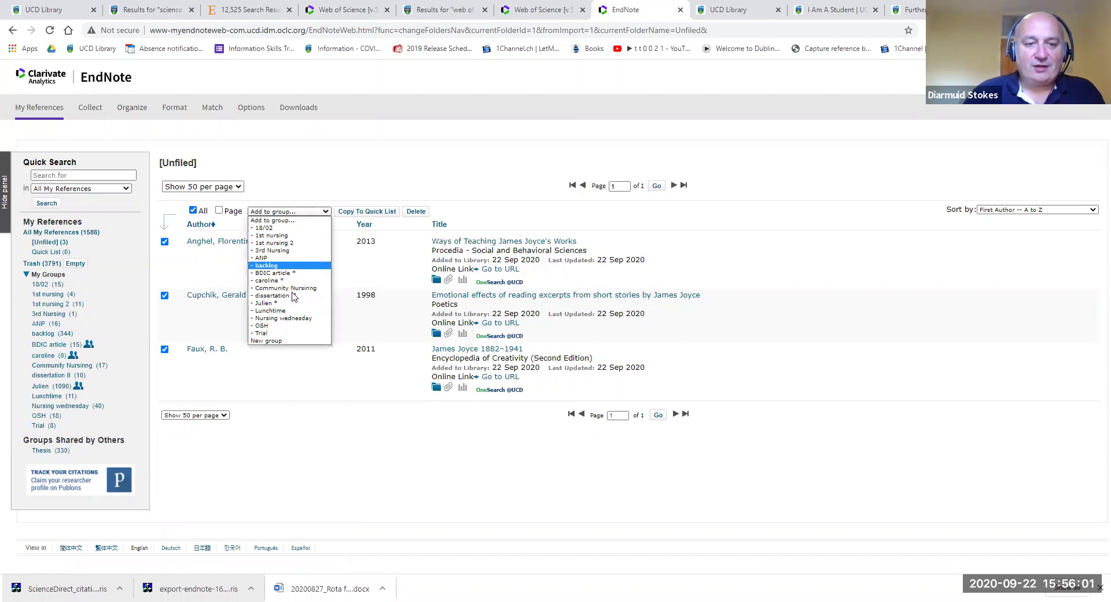
left_click(291, 333)
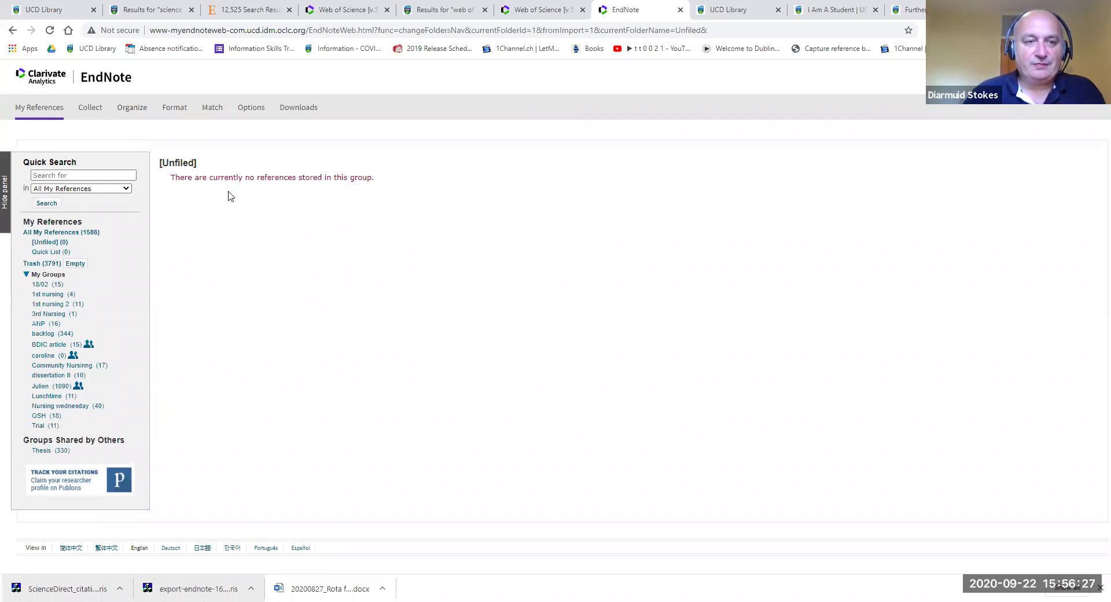
mouse_move(100, 118)
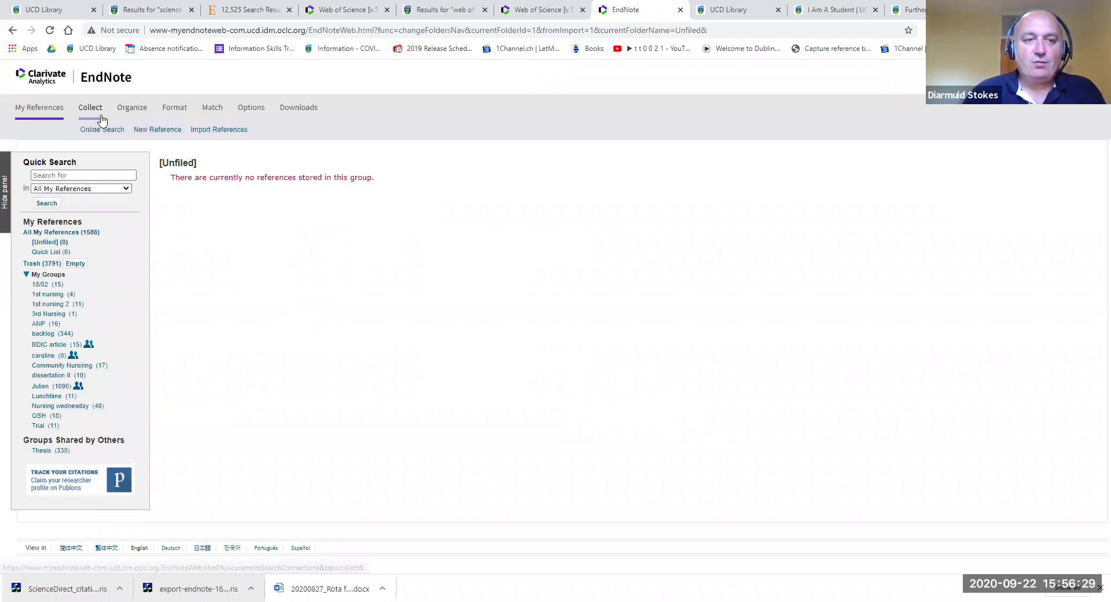
Step: Open the management page for your groups and view the sharing settings of the 18/02 group
mouse_move(134, 110)
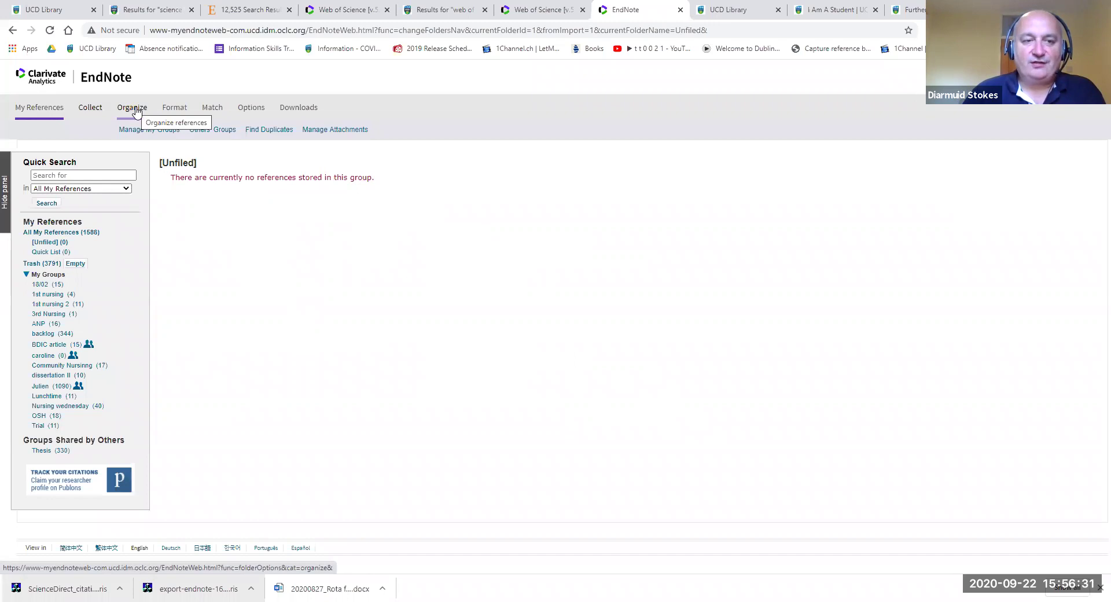
left_click(138, 112)
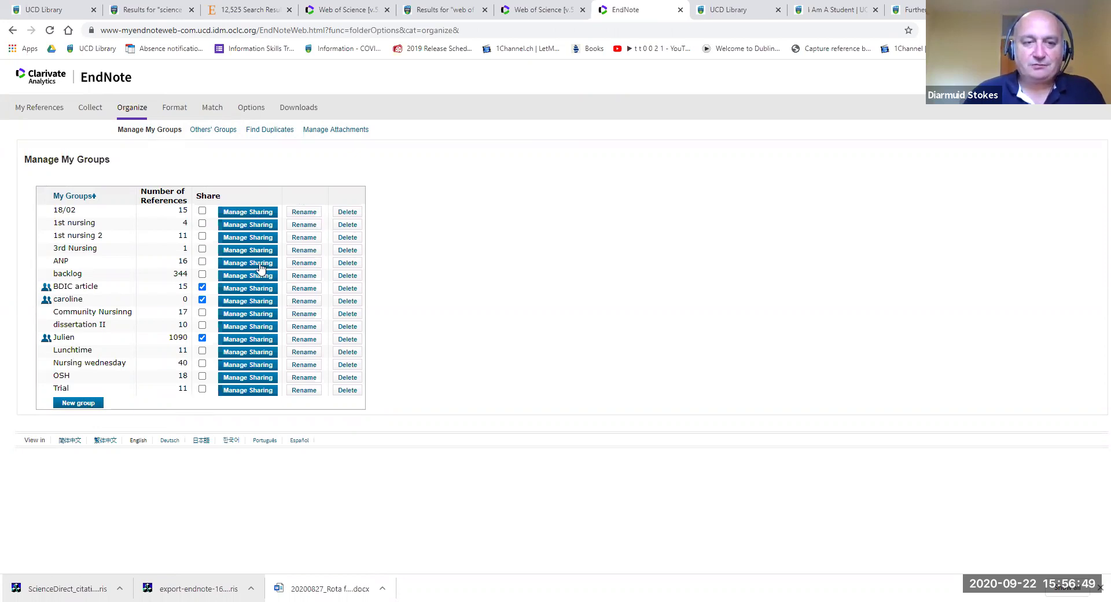
left_click(249, 212)
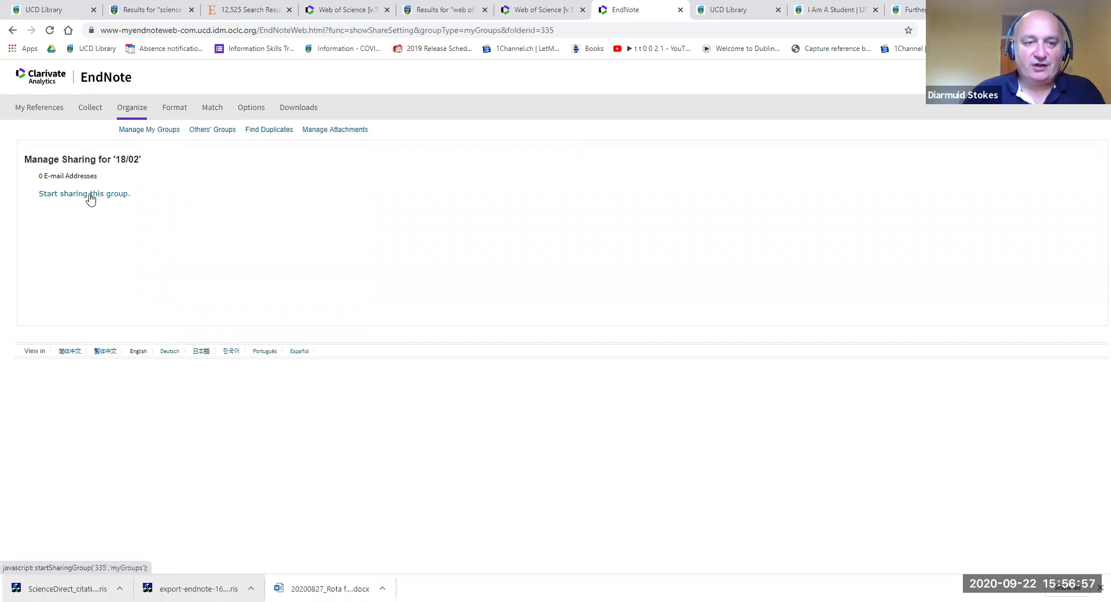
left_click(90, 198)
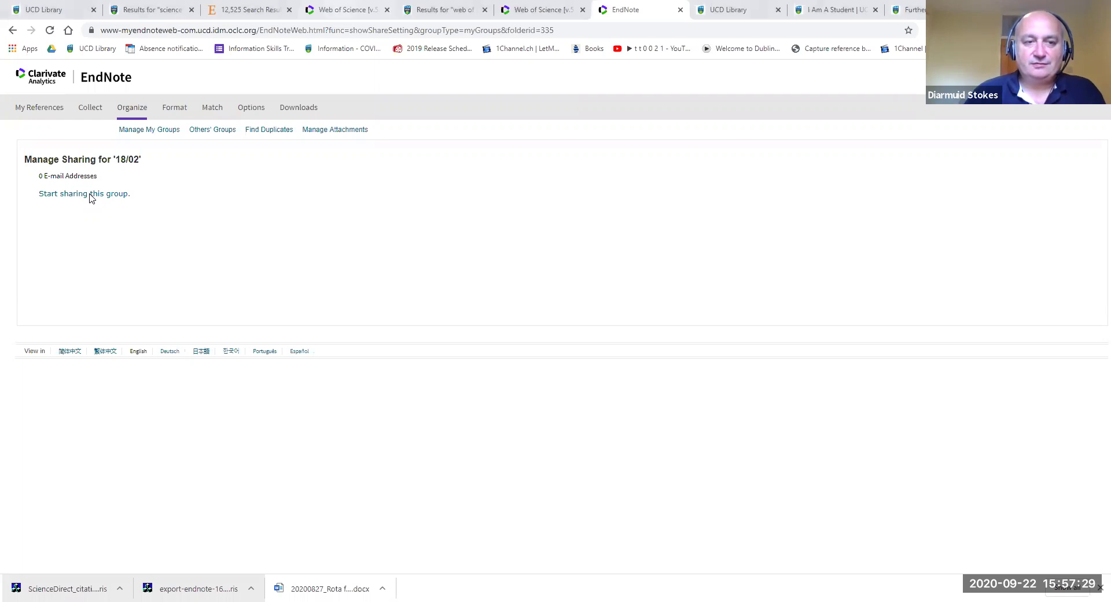
Step: Check the reference library for duplicate references
mouse_move(174, 107)
mouse_move(132, 107)
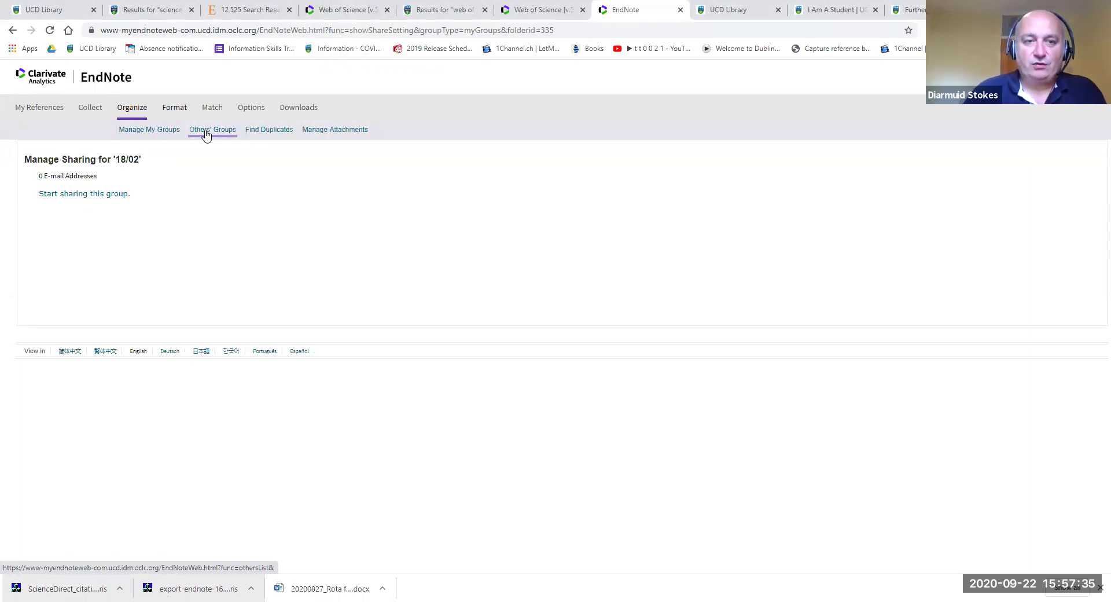
left_click(279, 134)
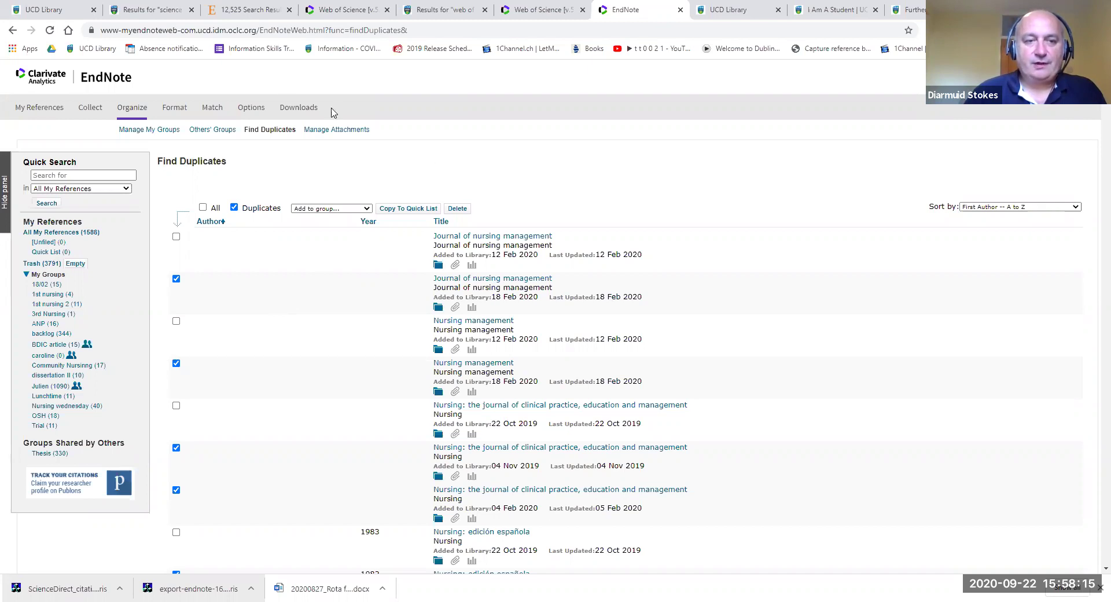
Step: Set up a bibliography from the Trial group's references in the Harvard UCD style
left_click(181, 112)
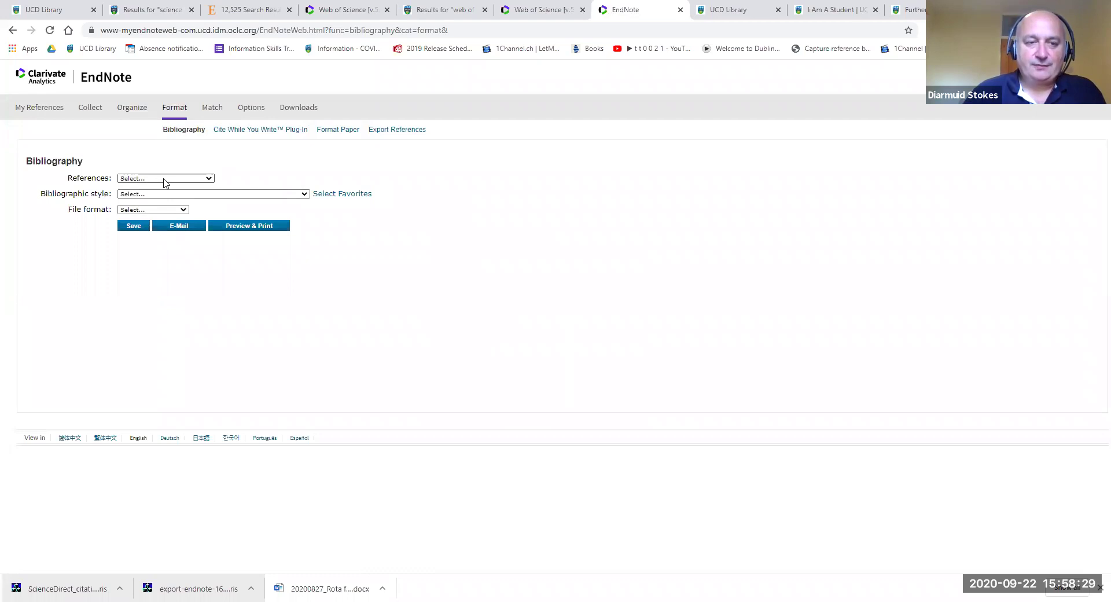
left_click(150, 179)
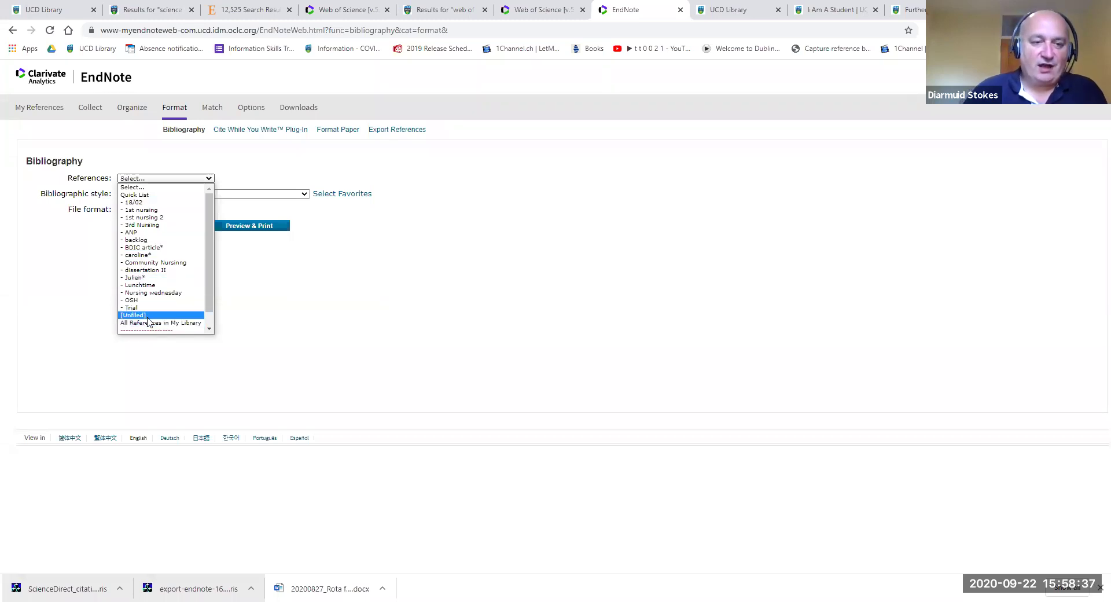
left_click(129, 309)
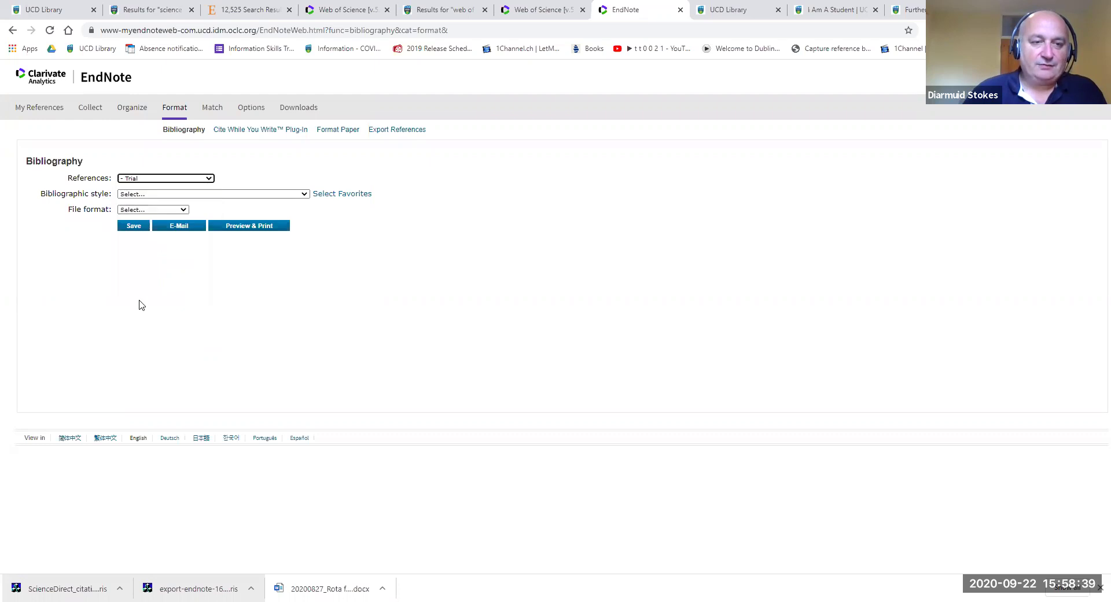
left_click(185, 196)
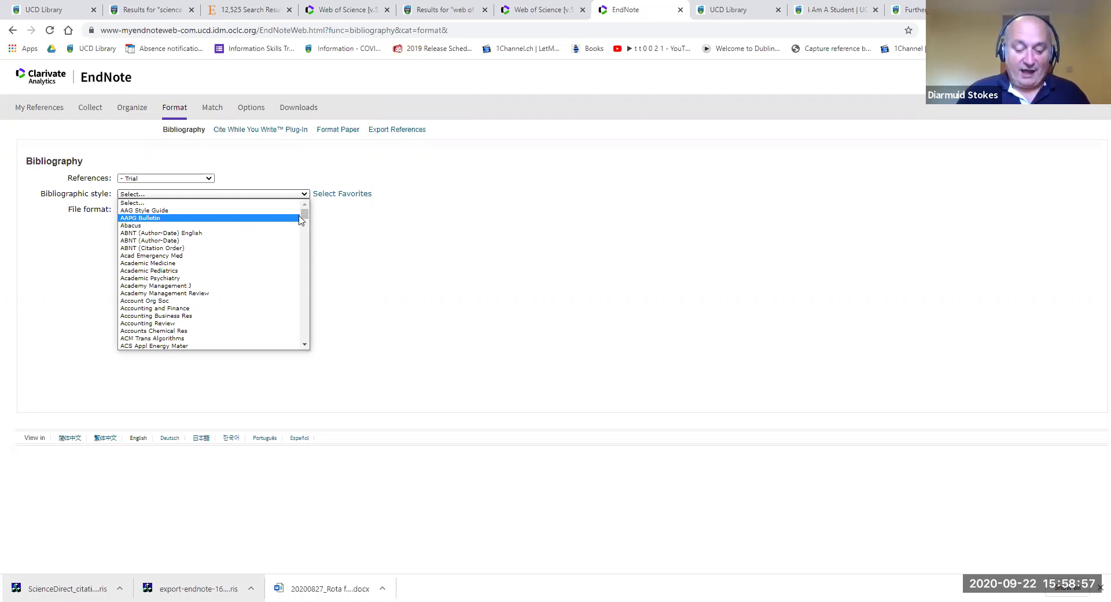
key("h")
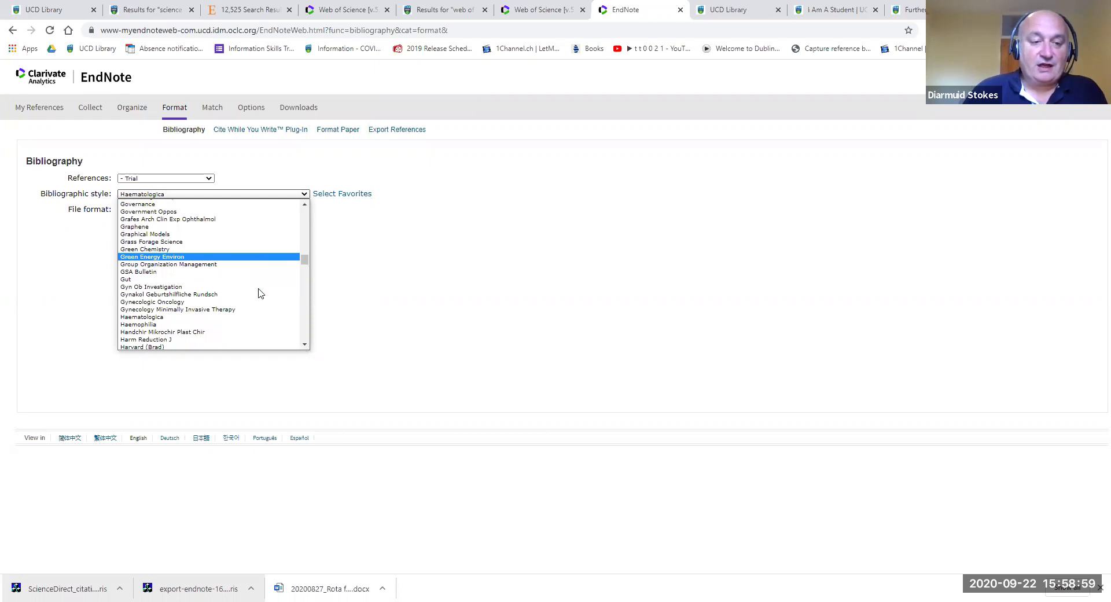
scroll(260, 294, "down", 3)
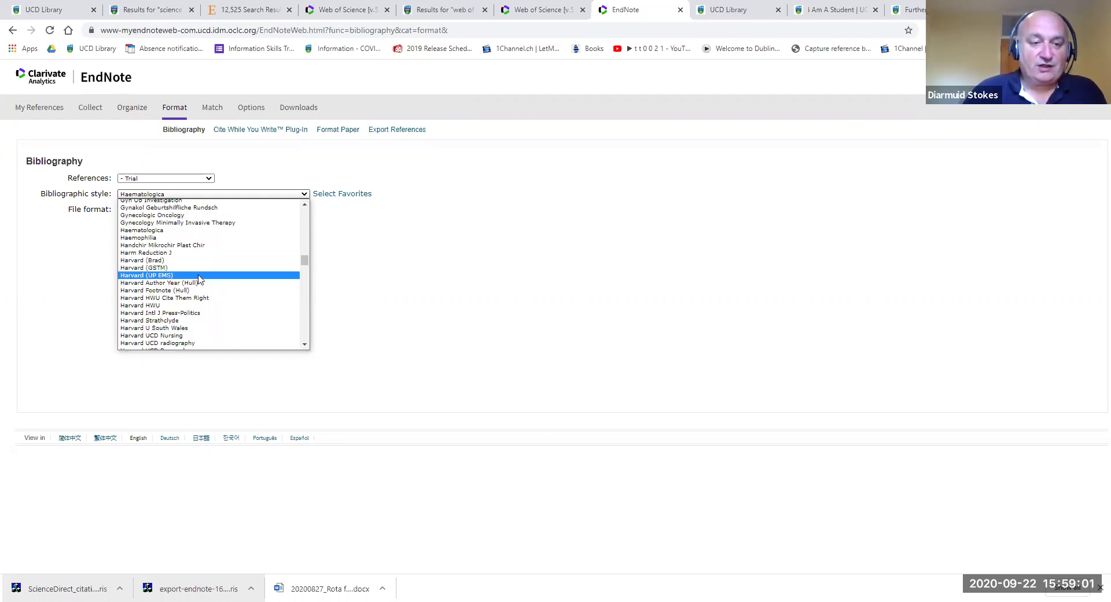
scroll(199, 280, "down", 5)
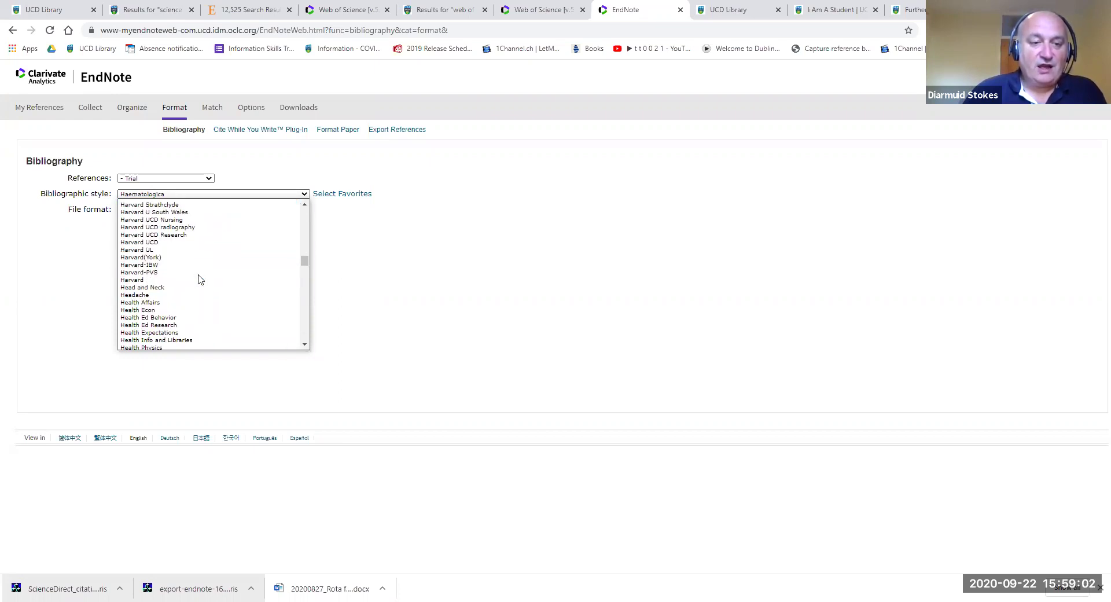
left_click(168, 242)
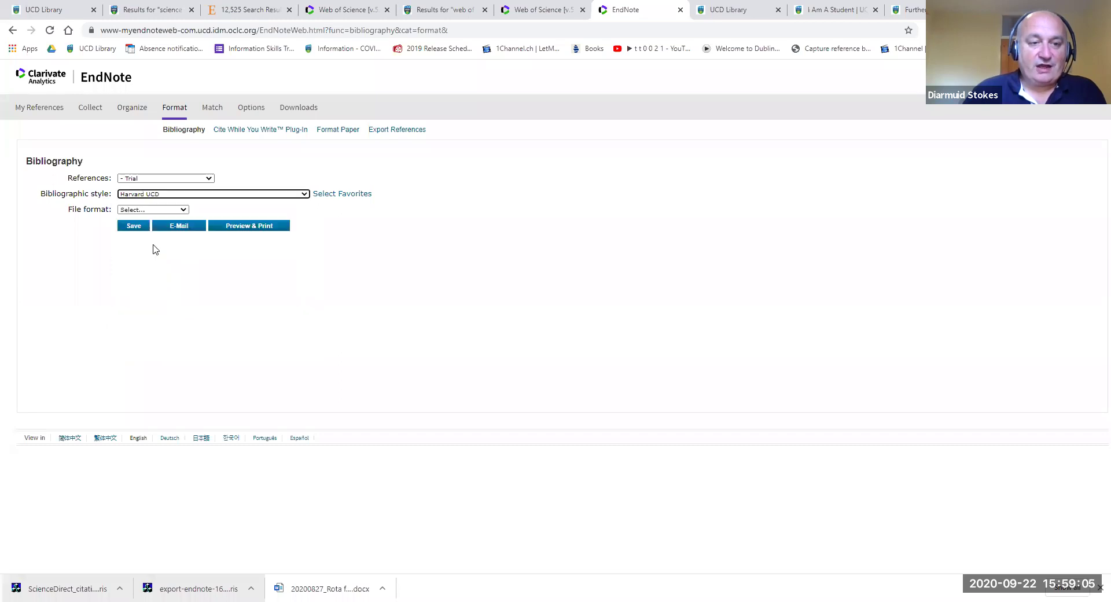
Step: Set the bibliography's file format to RTF (rich text file) and request its print preview
left_click(183, 211)
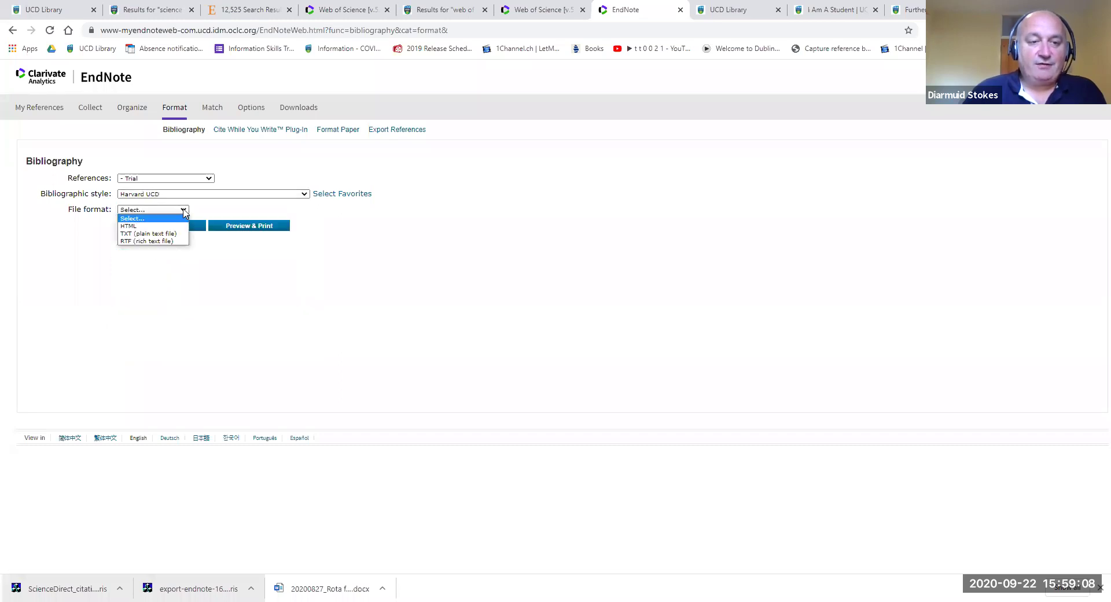
left_click(164, 246)
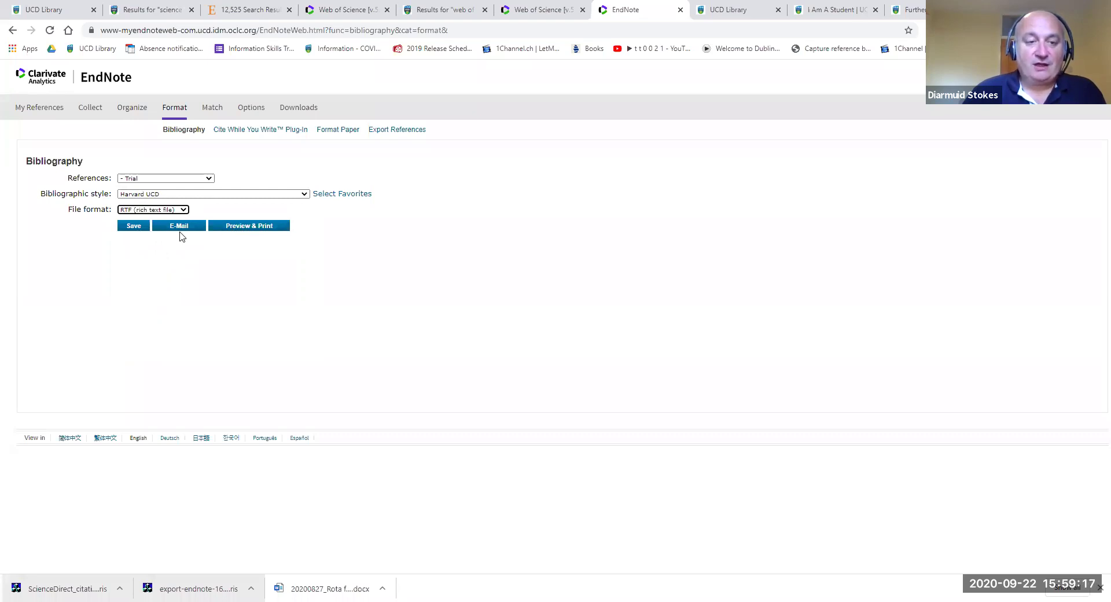
left_click(252, 230)
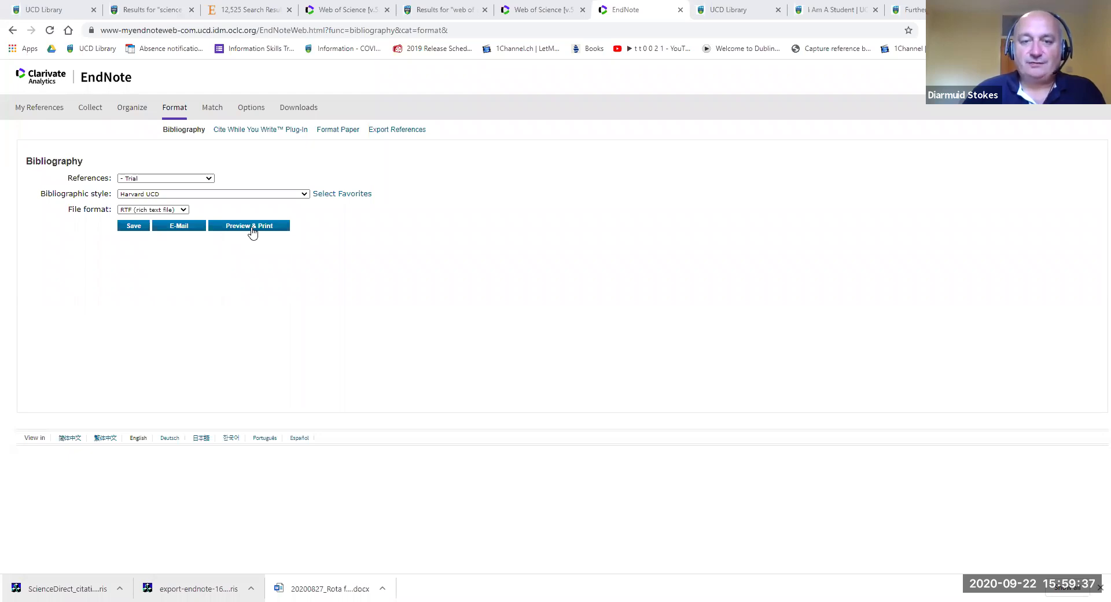
left_click(251, 229)
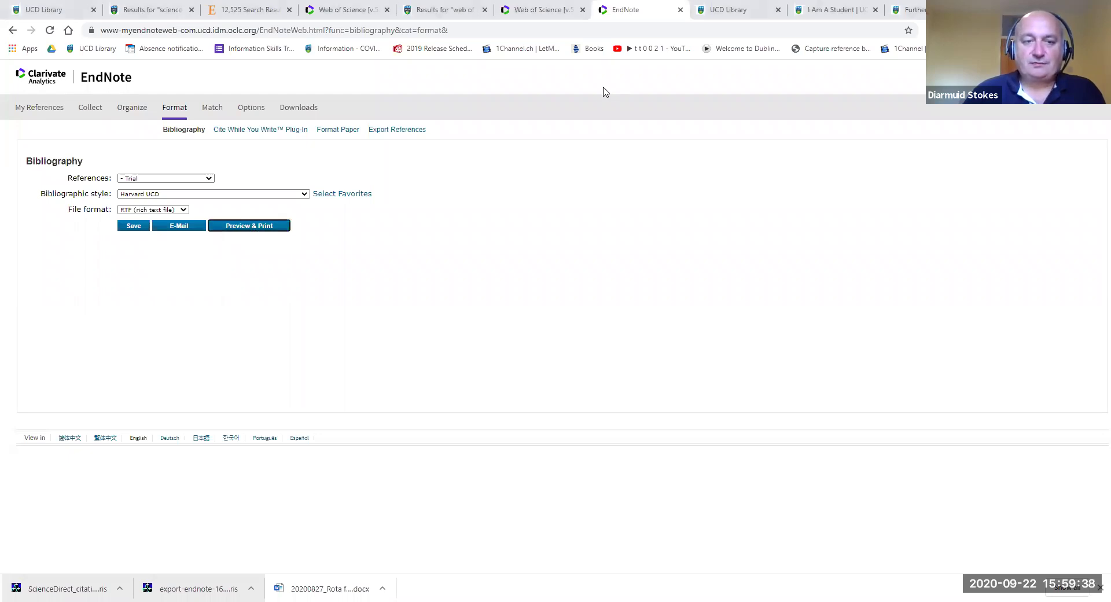
Step: Open the Cite While You Write plug-in page with its download and installation information
left_click(259, 134)
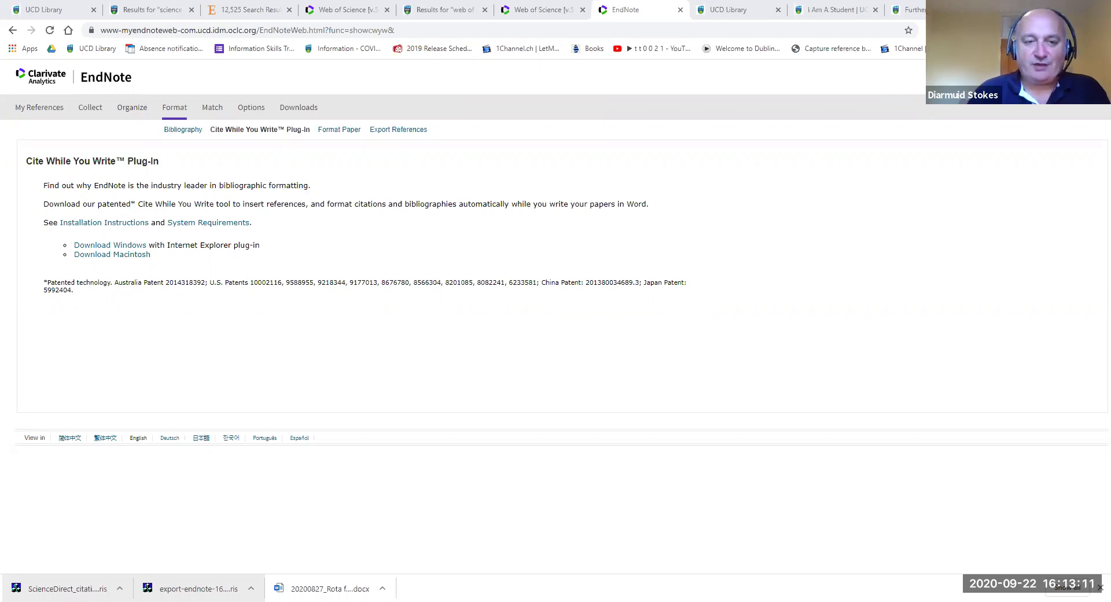
Step: Switch to the UCD Library website and open the EndNote guide listed under Study Skills for students
left_click(62, 16)
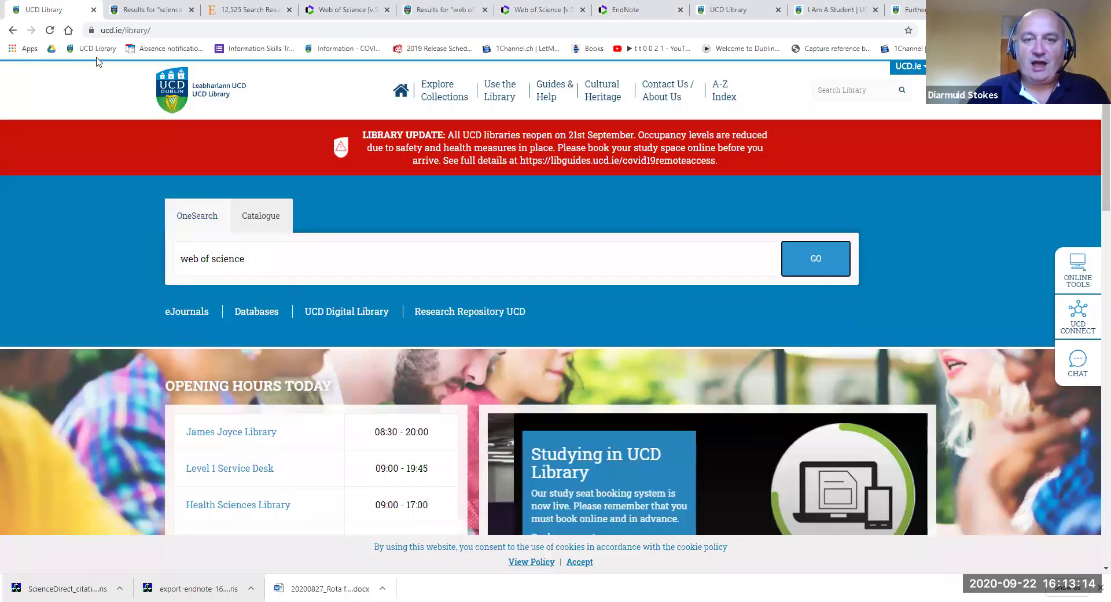
left_click(554, 88)
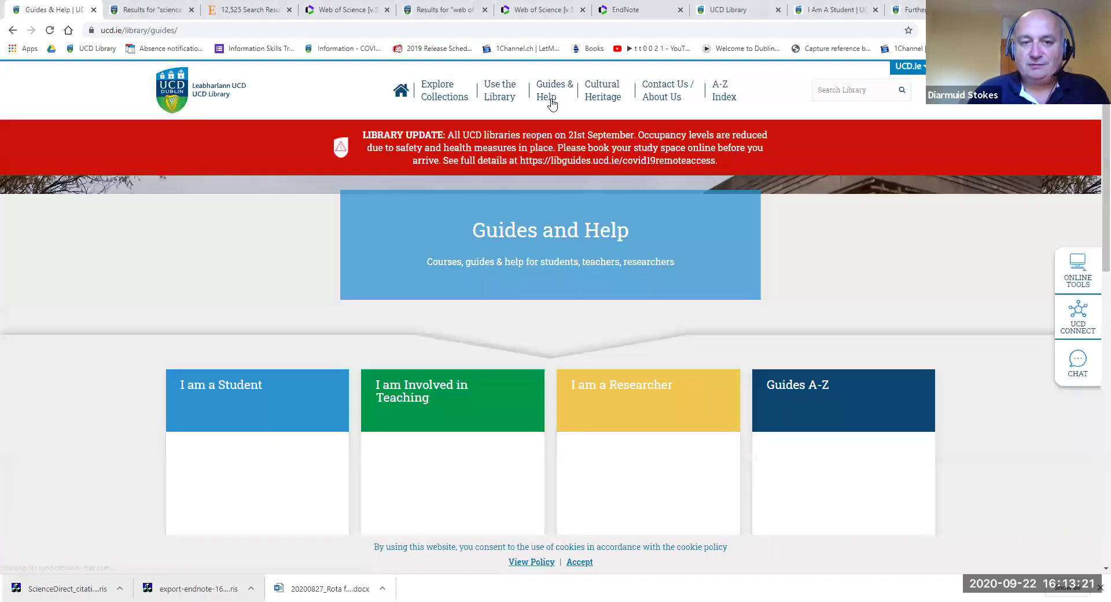
left_click(261, 398)
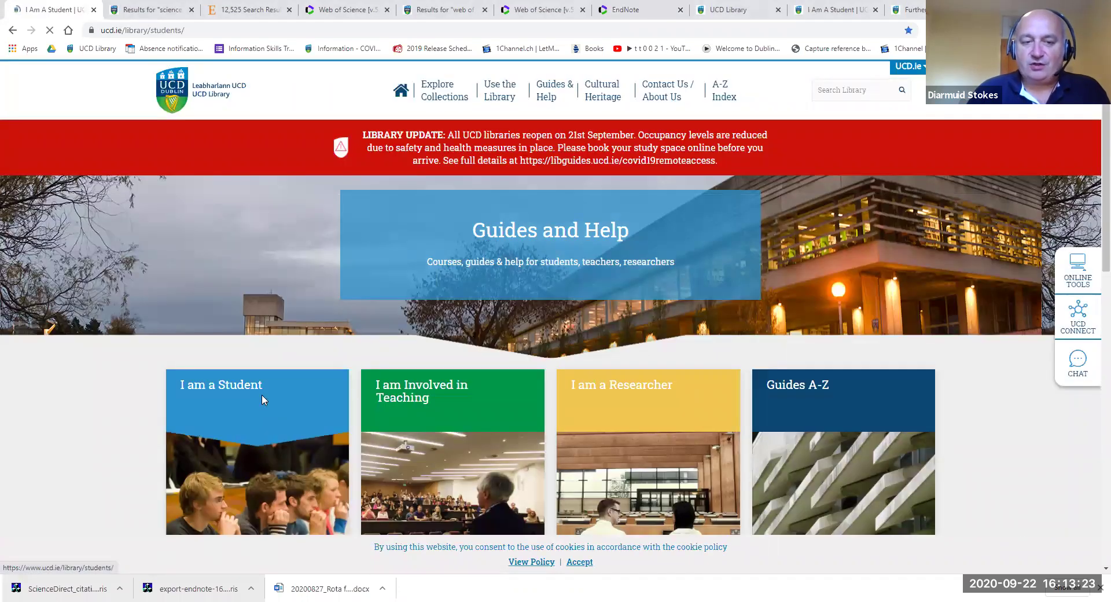
scroll(381, 355, "down", 2)
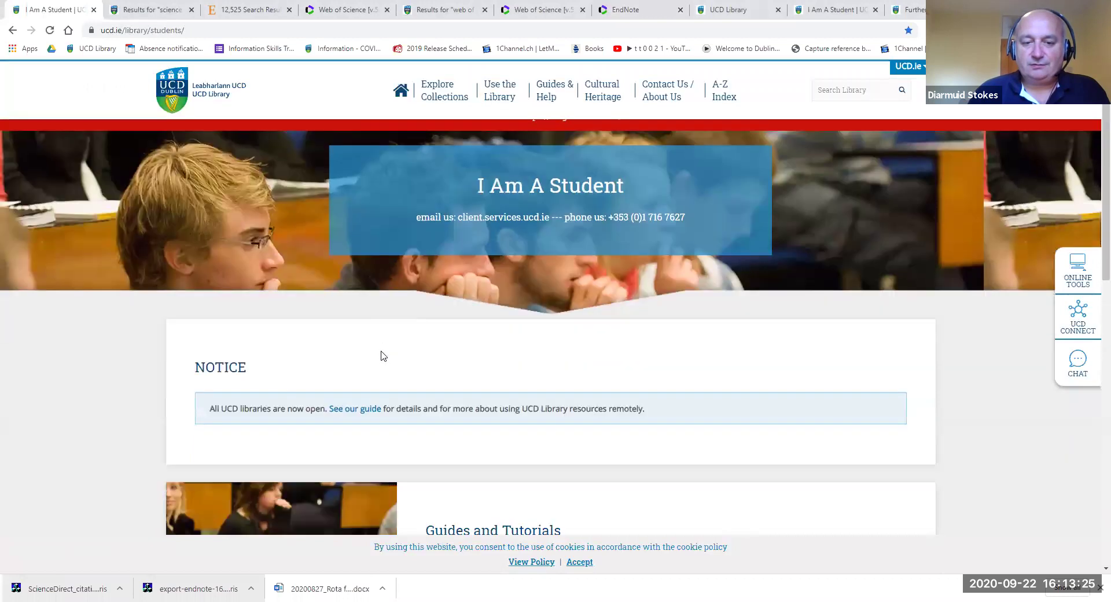
scroll(381, 355, "down", 3)
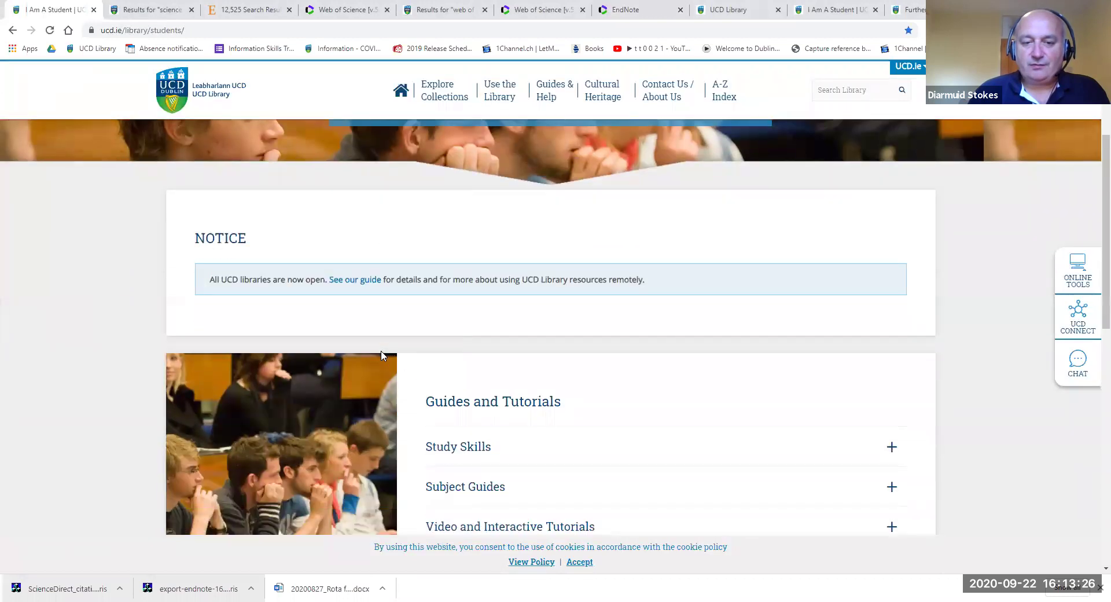
left_click(457, 447)
scroll(460, 446, "down", 2)
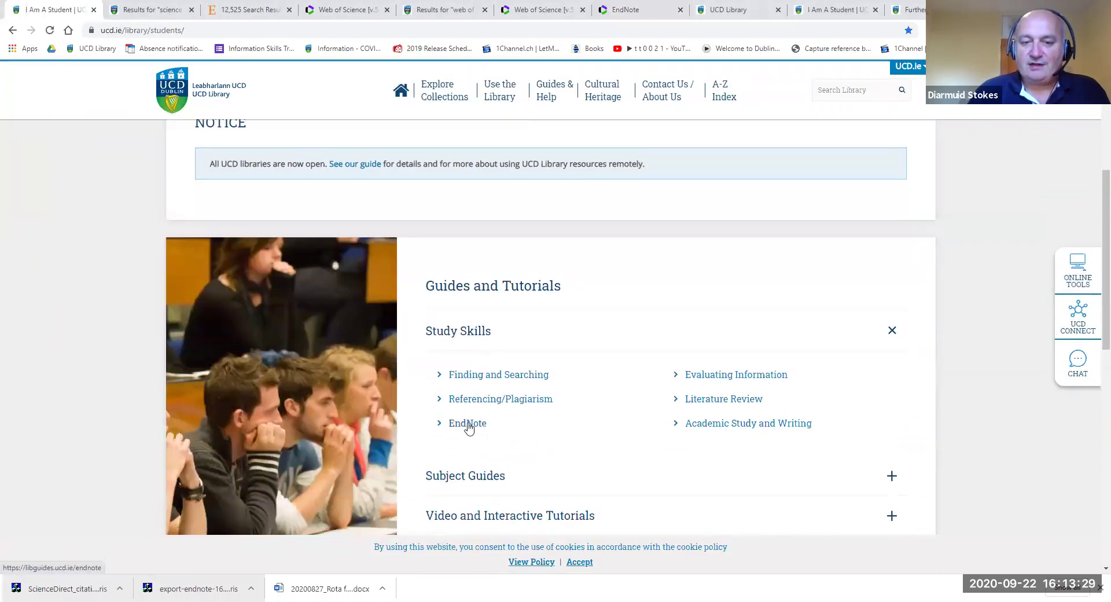
left_click(468, 425)
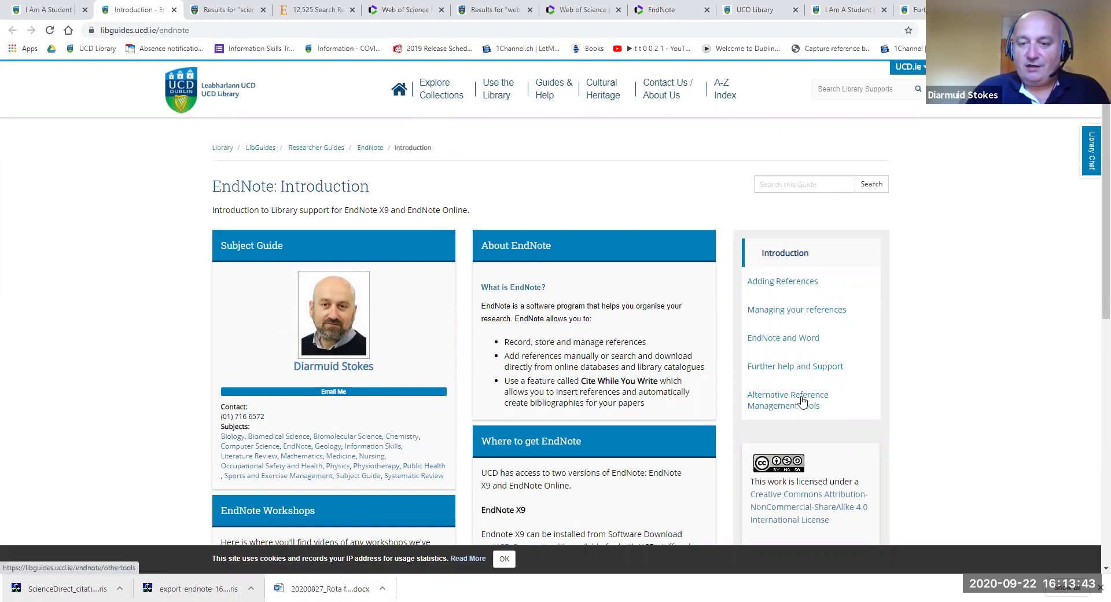
Step: Open the EndNote guide's Further help and Support page and look over its manuals and training materials
left_click(800, 368)
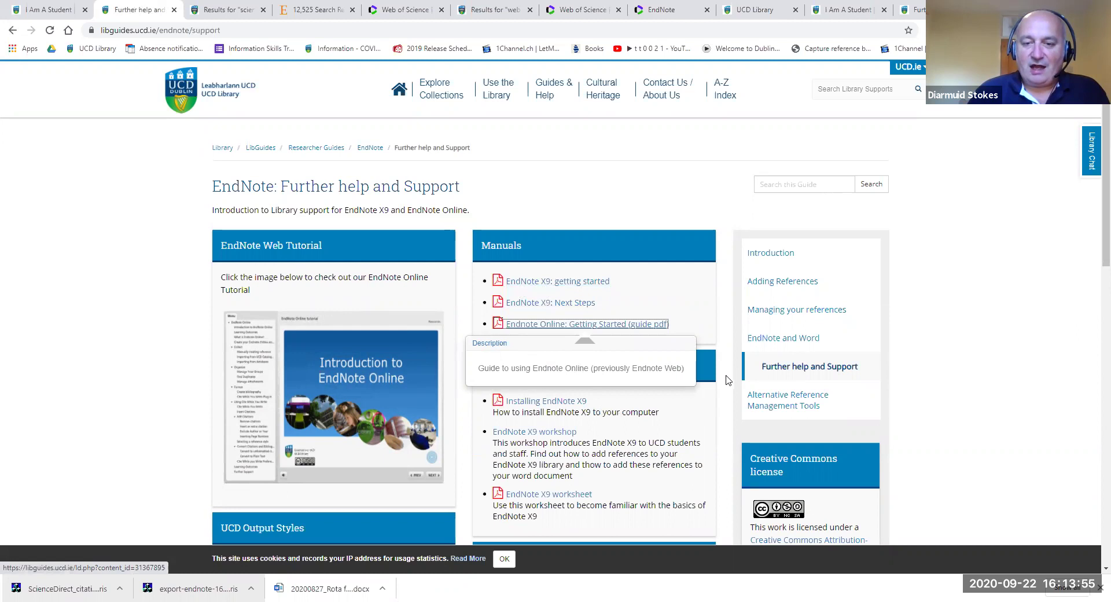
scroll(720, 400, "down", 1)
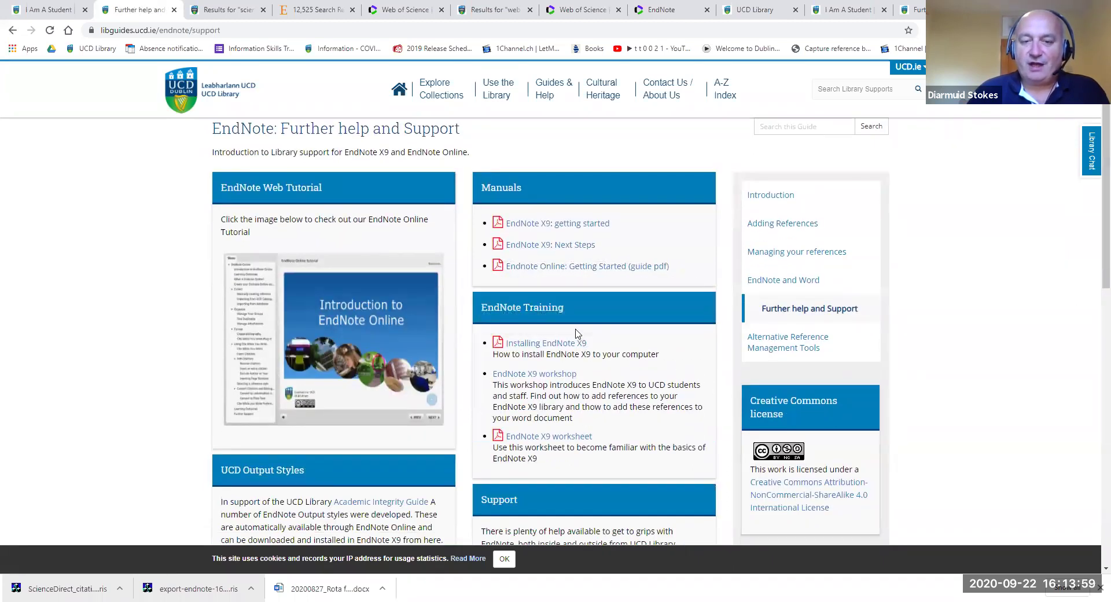
scroll(570, 359, "up", 1)
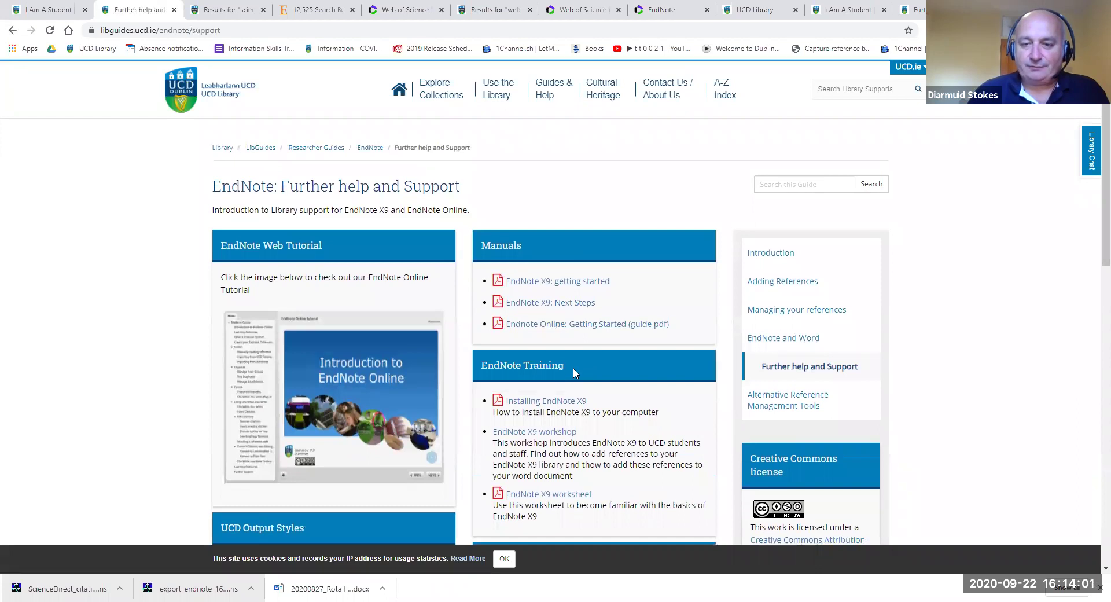